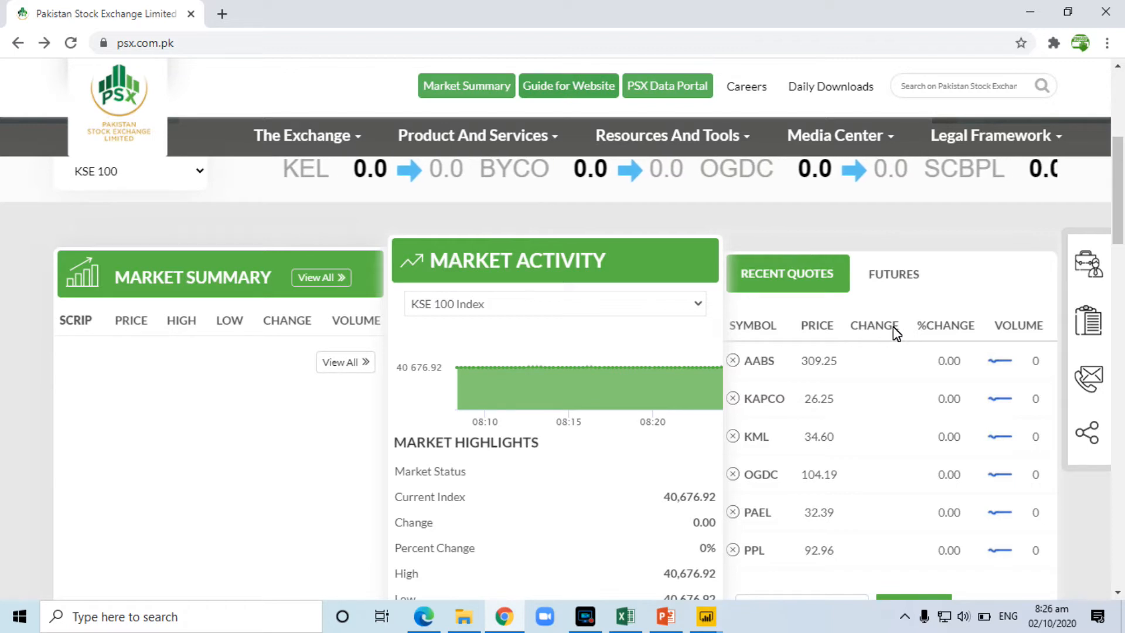
Step: Examine the market summary, market activity, recent quotes and announcements sections on the Pakistan Stock Exchange homepage
mouse_move(512, 407)
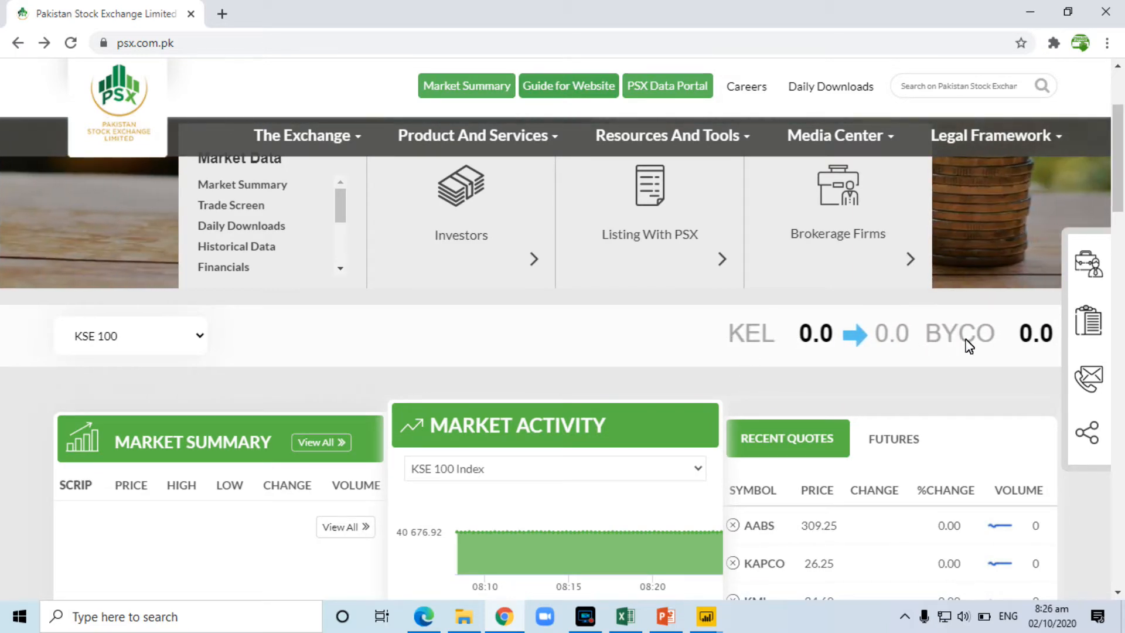
scroll(854, 459, down, 7)
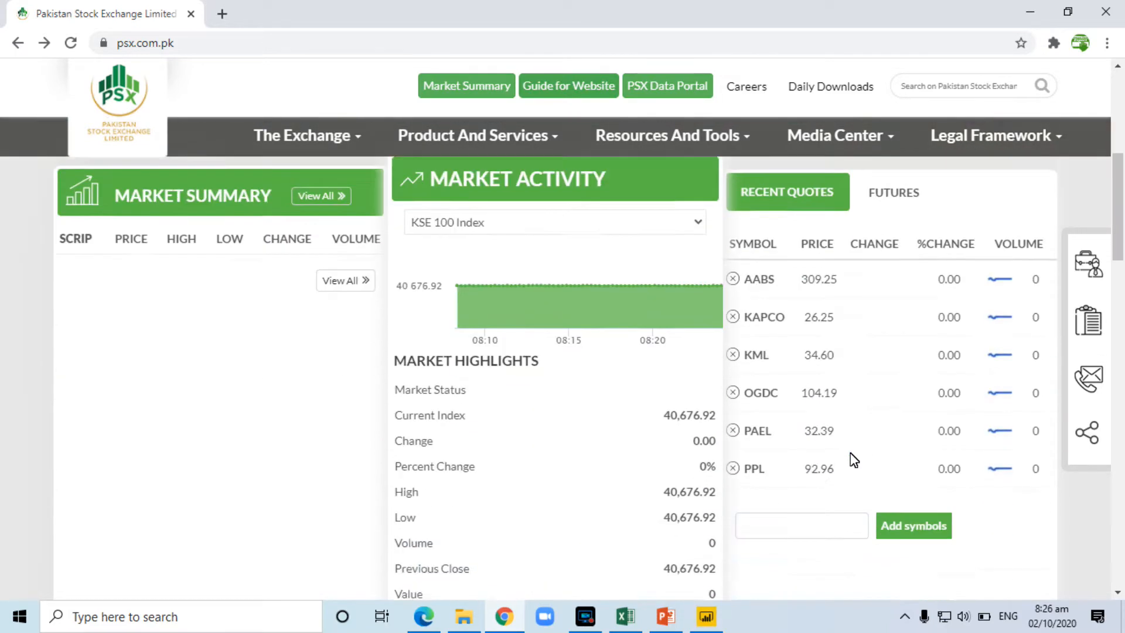
scroll(854, 459, down, 2)
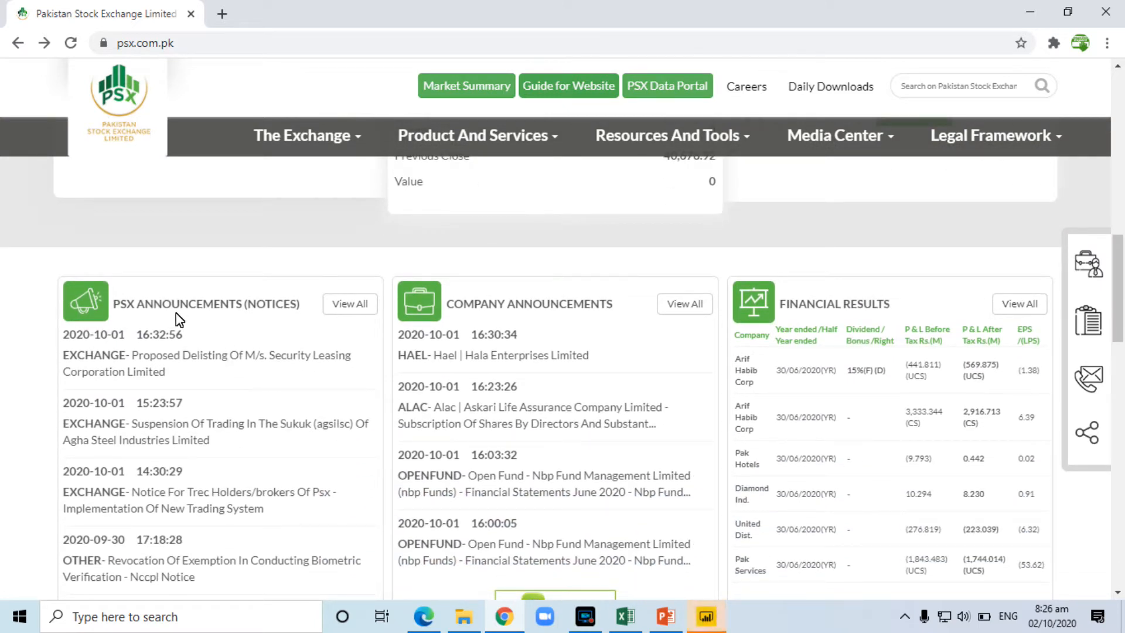
scroll(732, 405, up, 2)
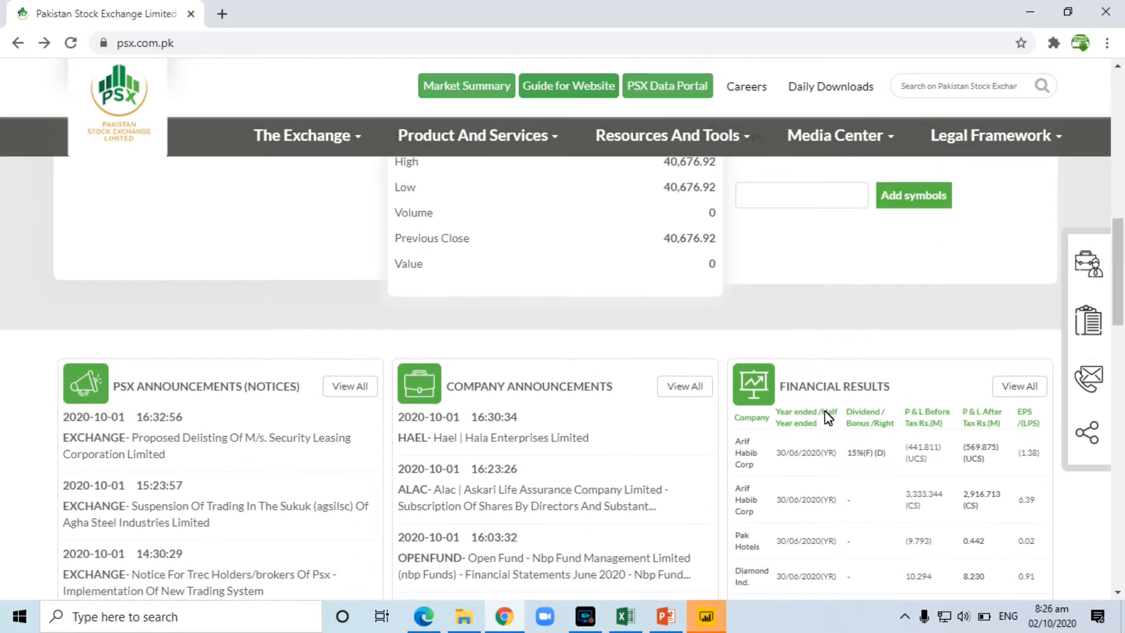
scroll(726, 395, up, 4)
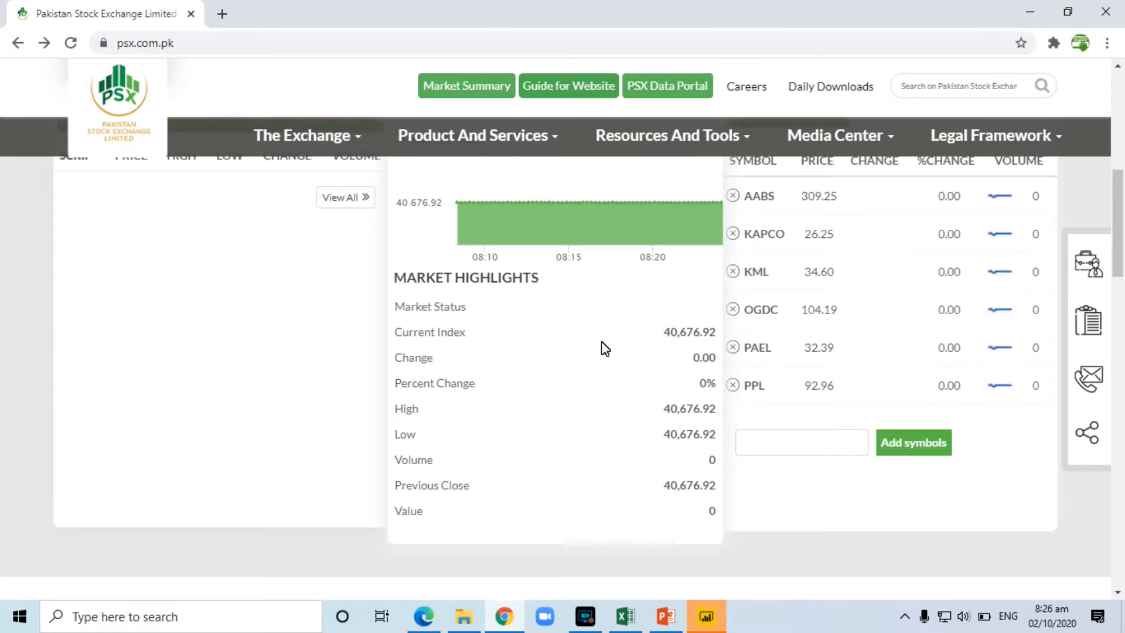
Step: Switch to Power BI Desktop and view the full list of available data sources, leaving it without connecting
click(710, 618)
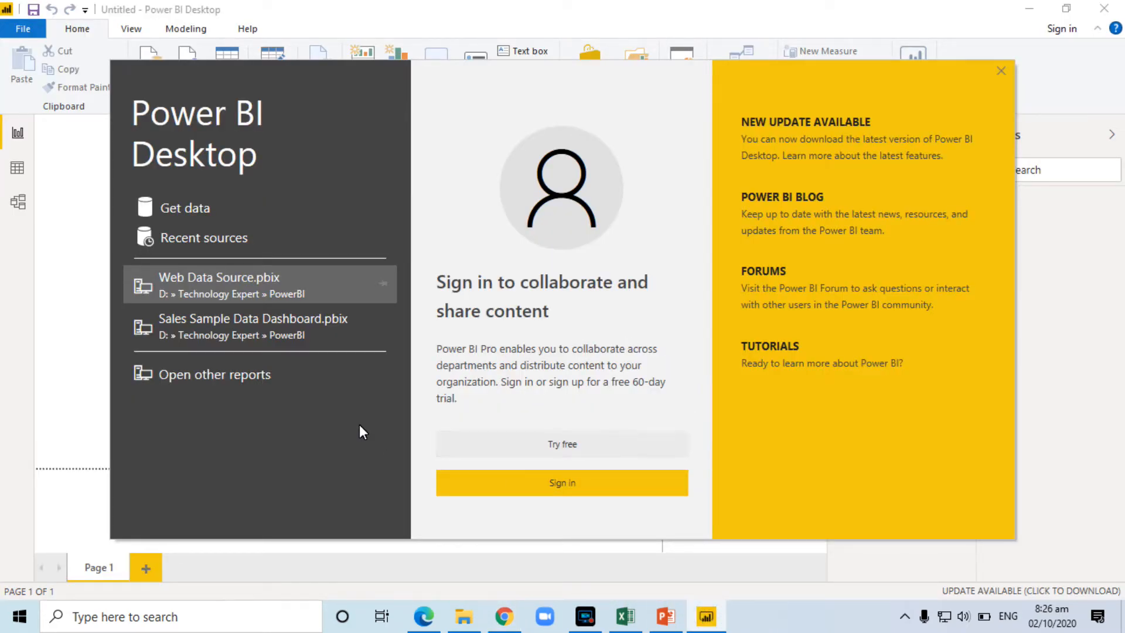
click(186, 211)
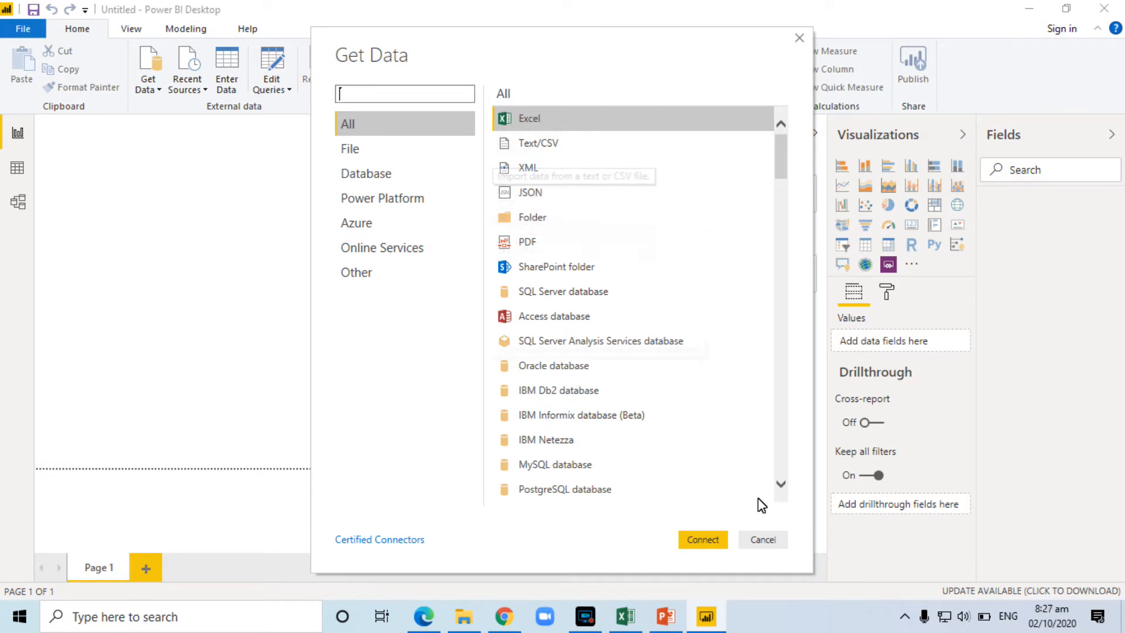
click(763, 539)
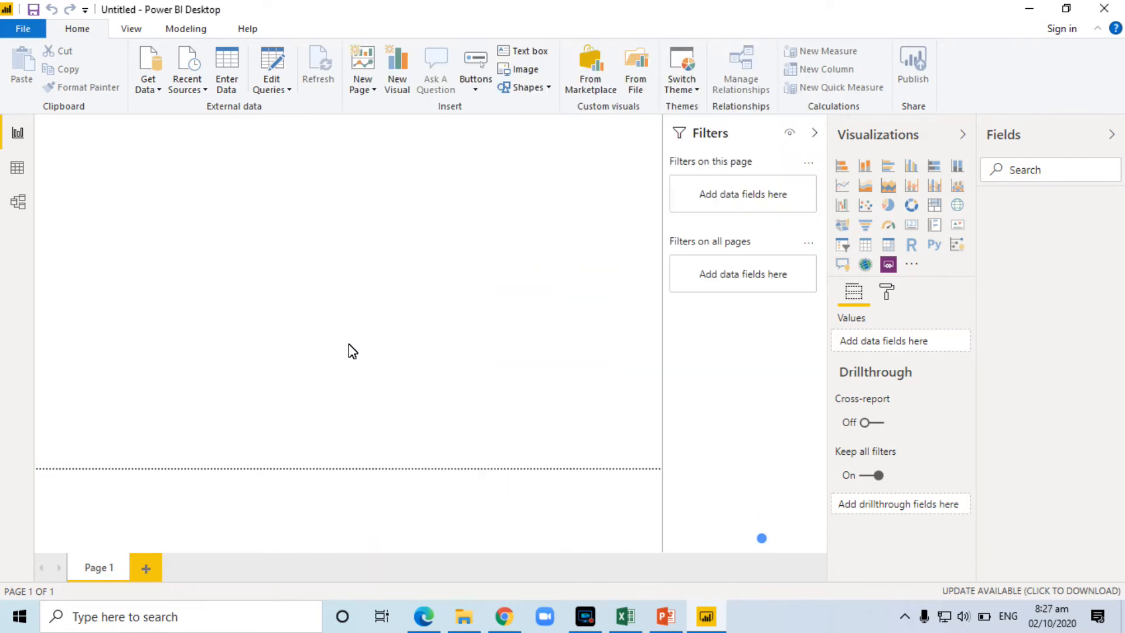
Step: Start a new web data source connection in the untitled Power BI report
click(160, 93)
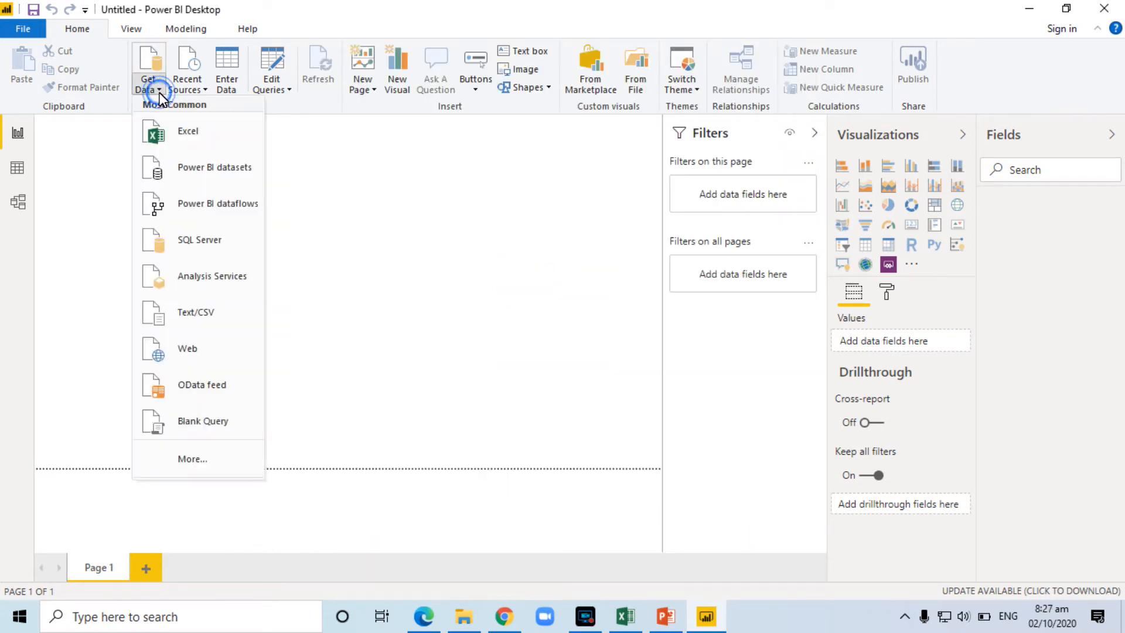
click(181, 349)
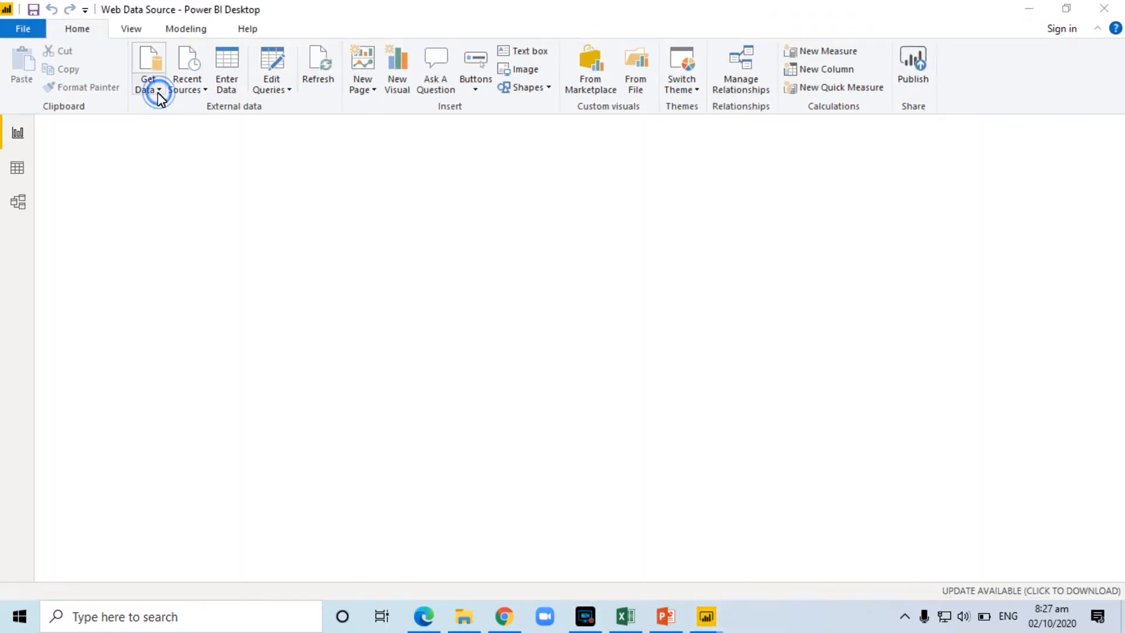
click(665, 616)
mouse_move(706, 616)
click(614, 564)
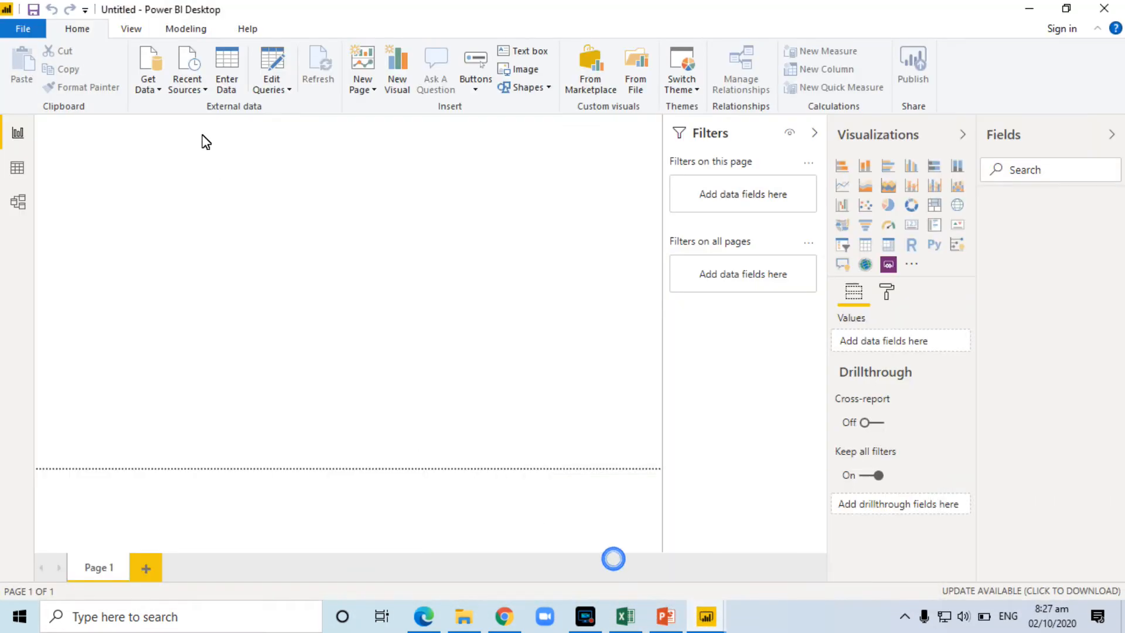
click(154, 88)
click(185, 352)
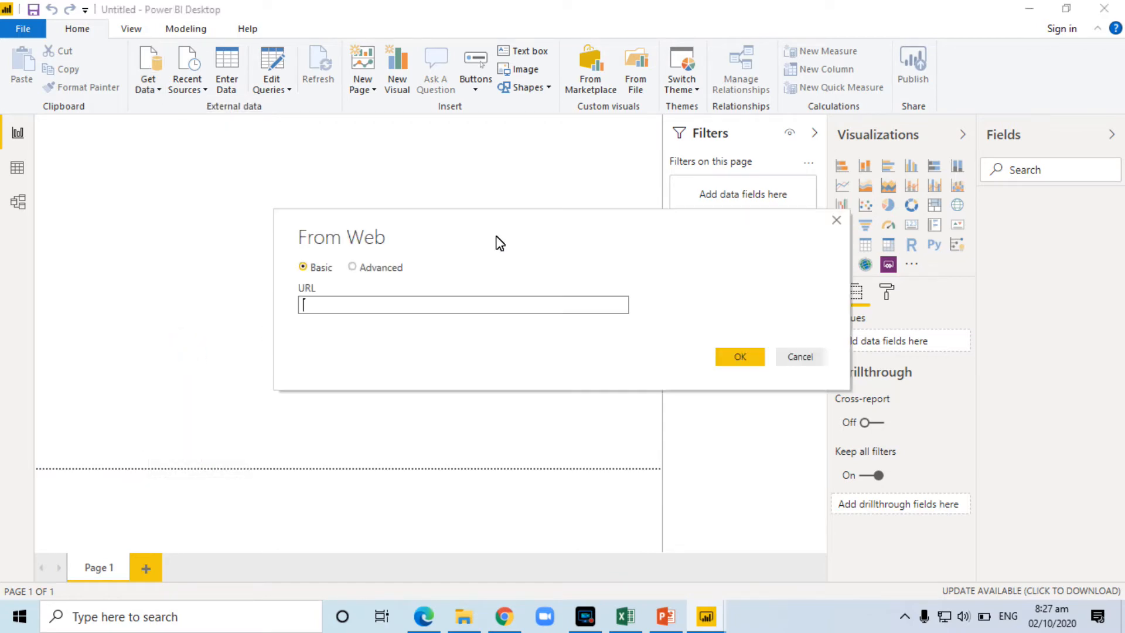
Step: Copy the Pakistan Stock Exchange site address from Chrome and paste it as the web source URL in Power BI
click(502, 616)
click(165, 47)
key(ctrl+c)
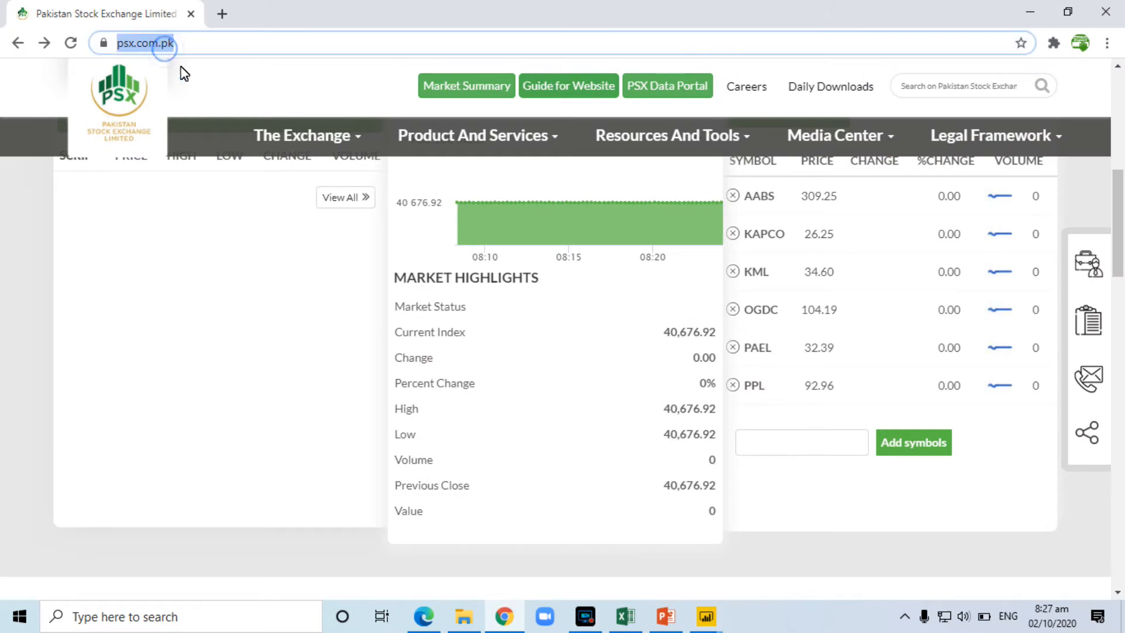
mouse_move(706, 616)
click(583, 550)
click(379, 314)
key(ctrl+v)
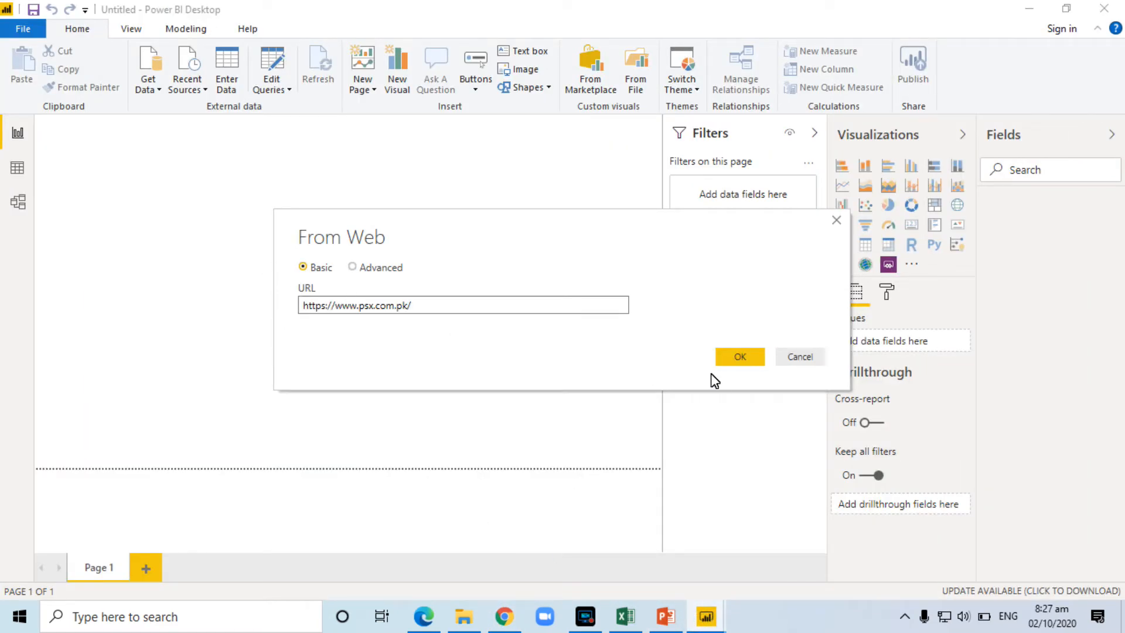
click(466, 305)
key(BackSpace)
drag(335, 306, 301, 306)
key(BackSpace)
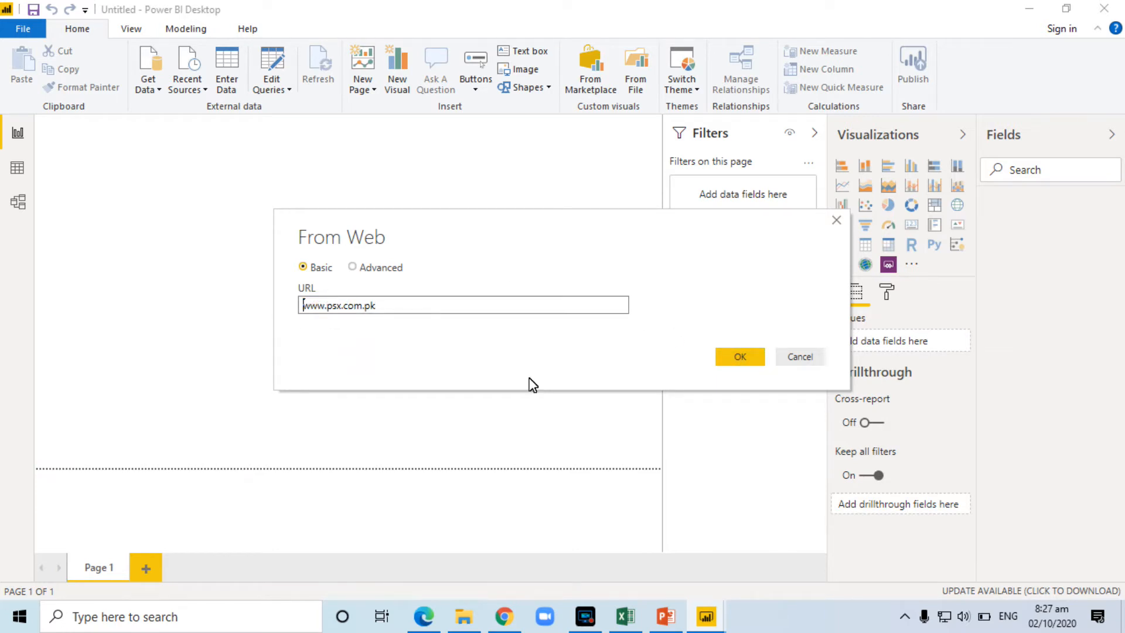
click(739, 358)
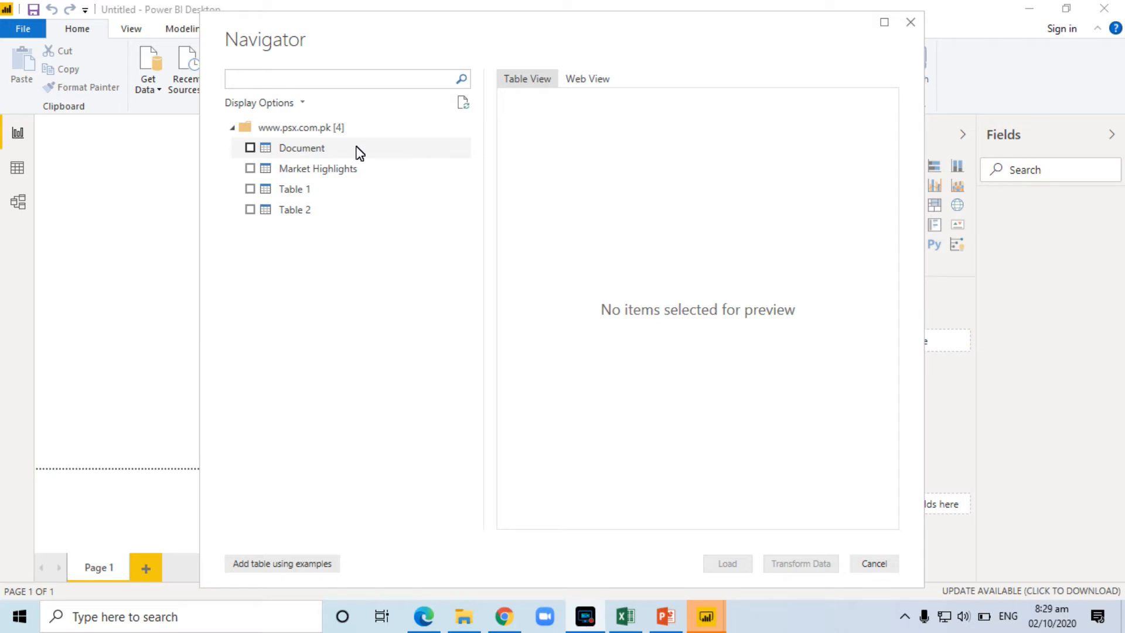
Step: Preview the Document table in the Navigator and compare its columns with the market sections on the exchange website in Chrome
click(287, 148)
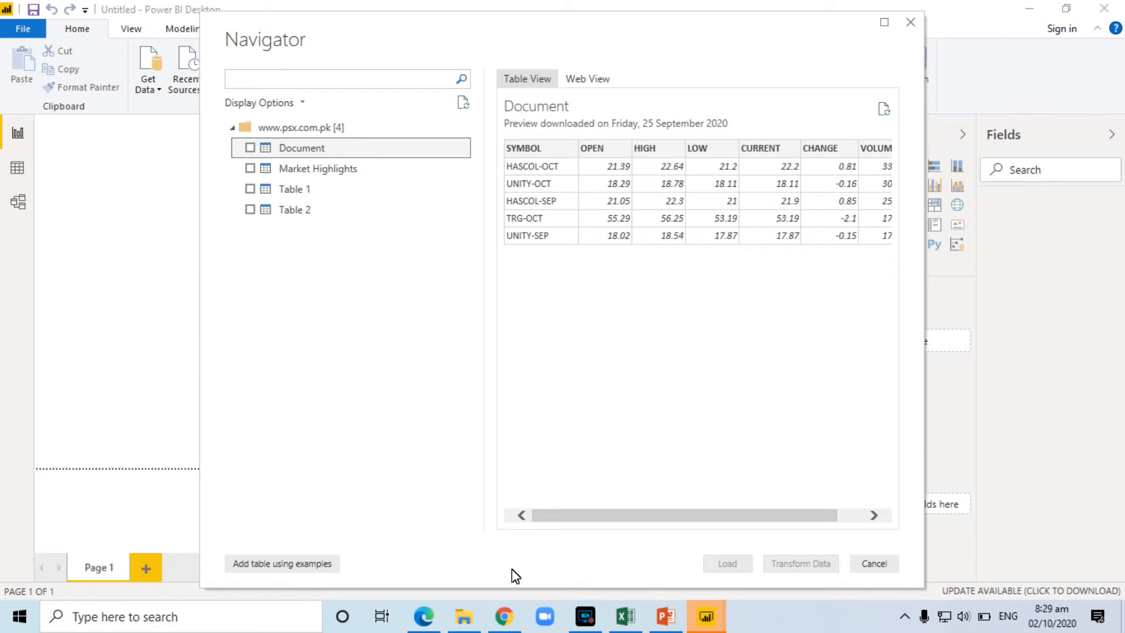
click(506, 616)
click(113, 12)
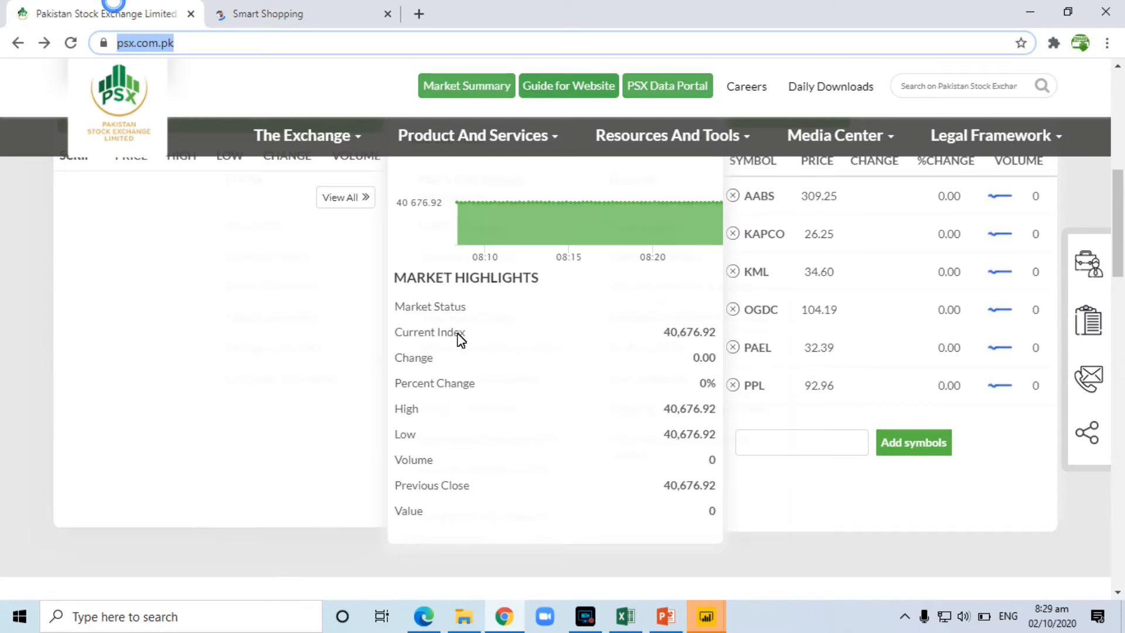
scroll(857, 547, up, 3)
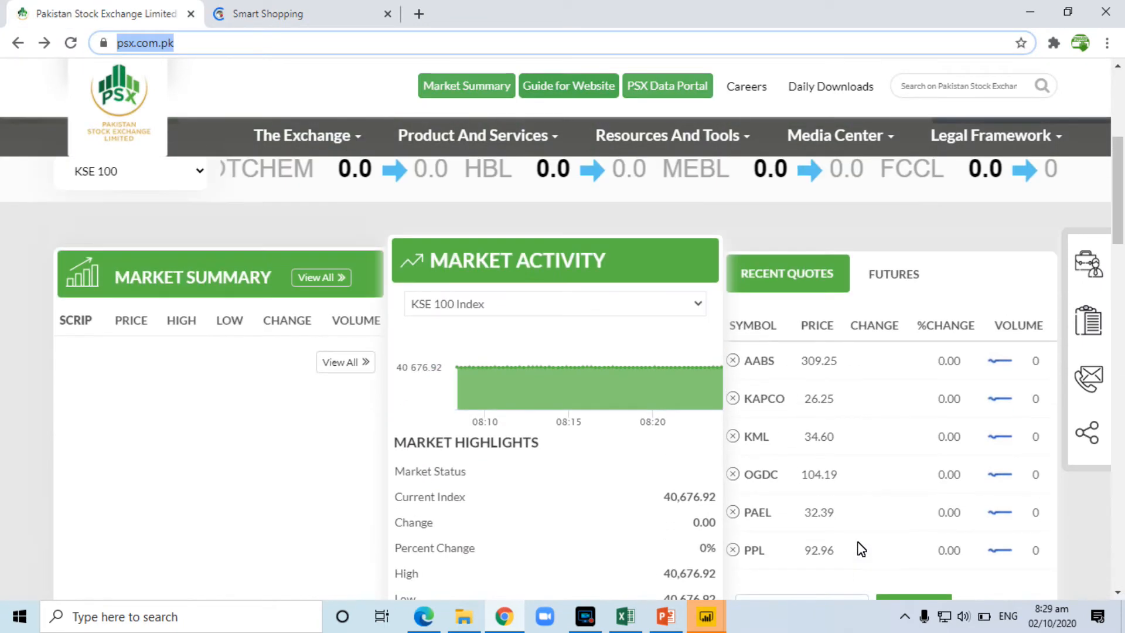
scroll(861, 547, up, 2)
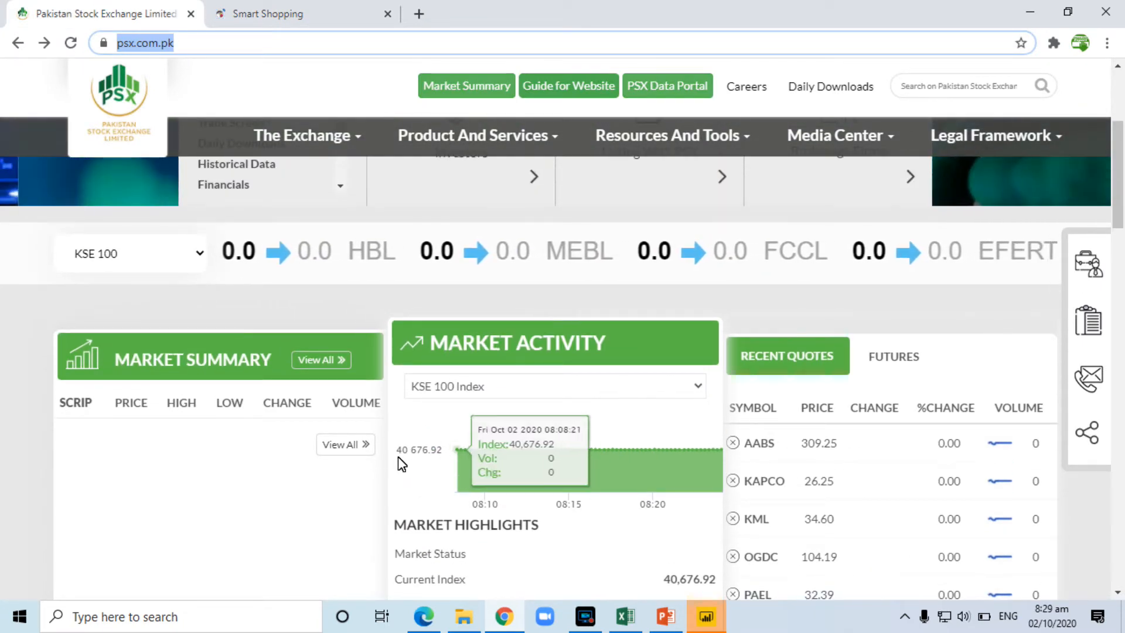
mouse_move(706, 616)
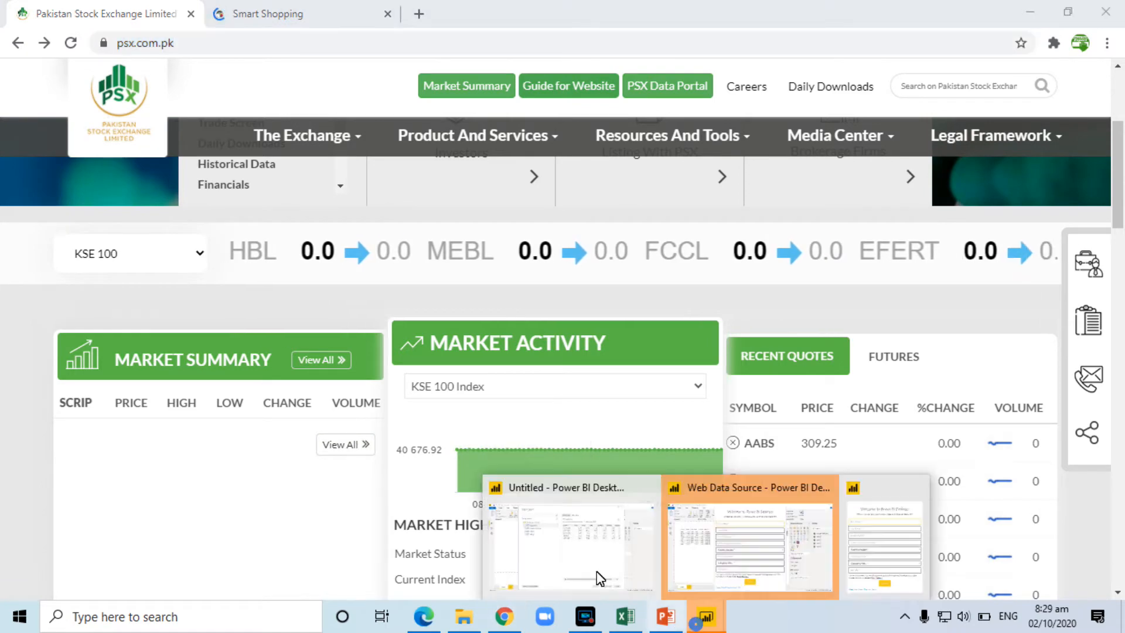
click(616, 587)
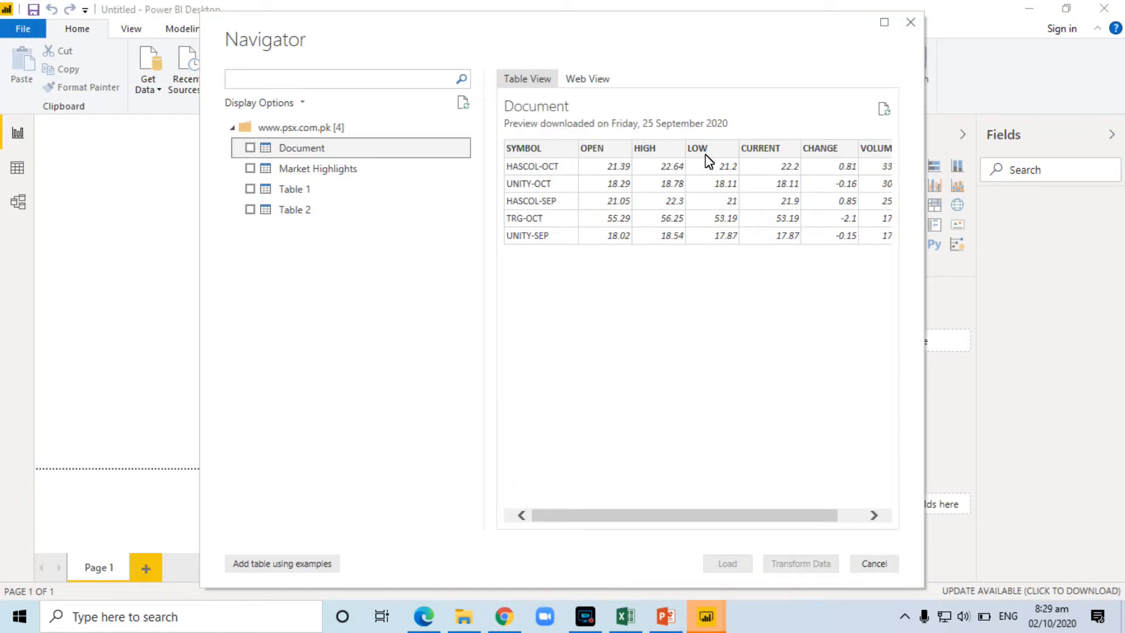
drag(698, 516, 563, 516)
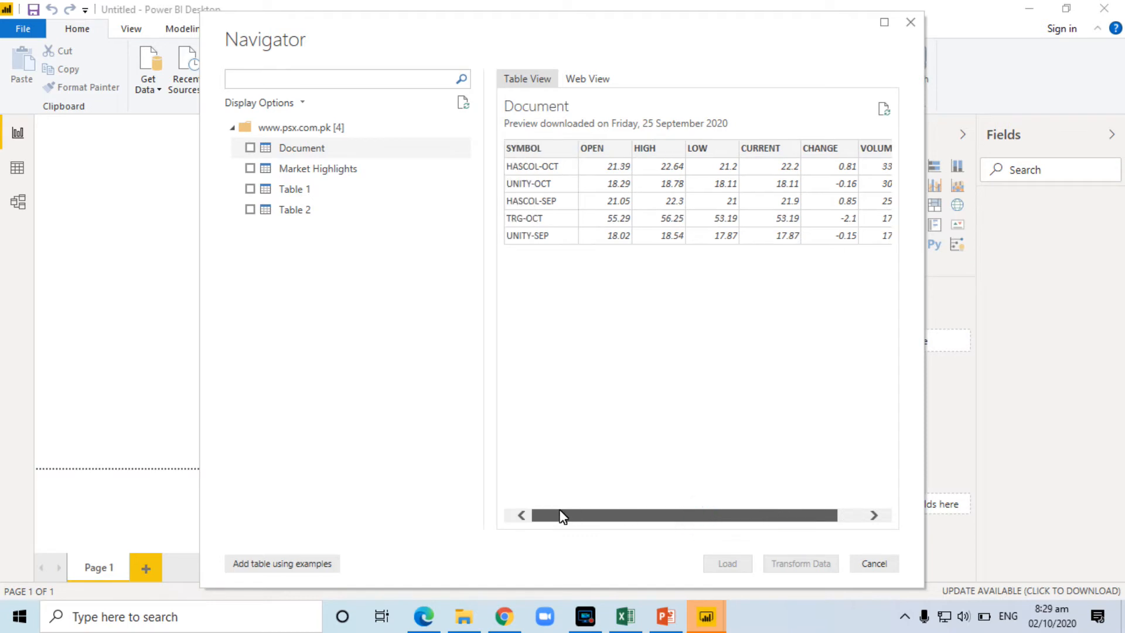
Step: Preview the Market Highlights table and compare it with the Market Highlights and Market Summary sections on the website in Chrome
click(294, 167)
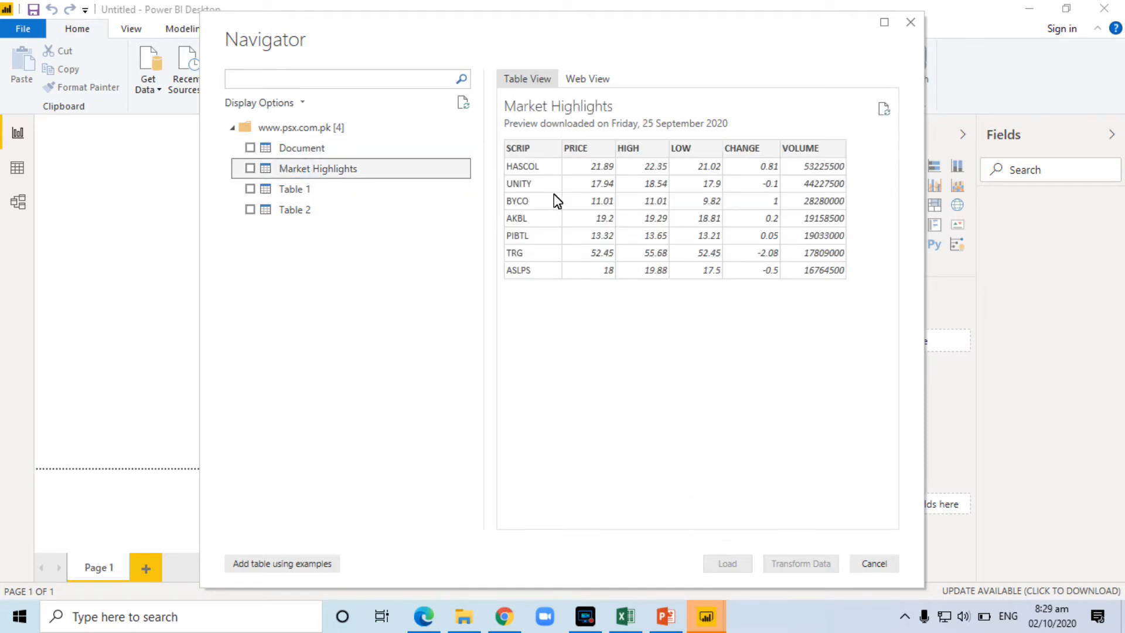
click(504, 617)
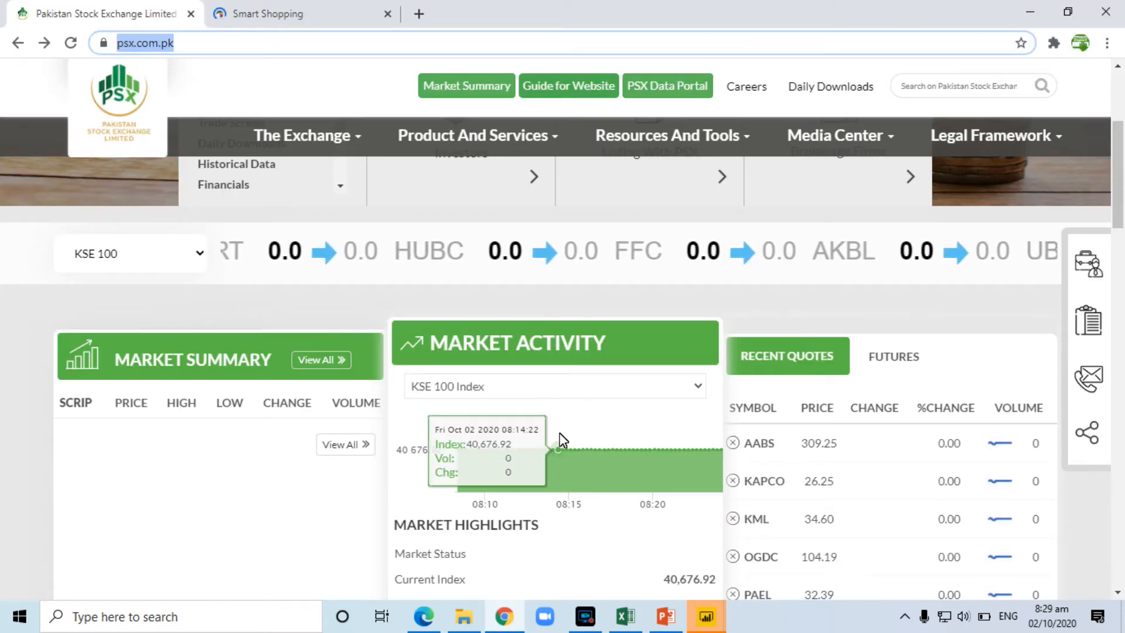
scroll(449, 475, down, 3)
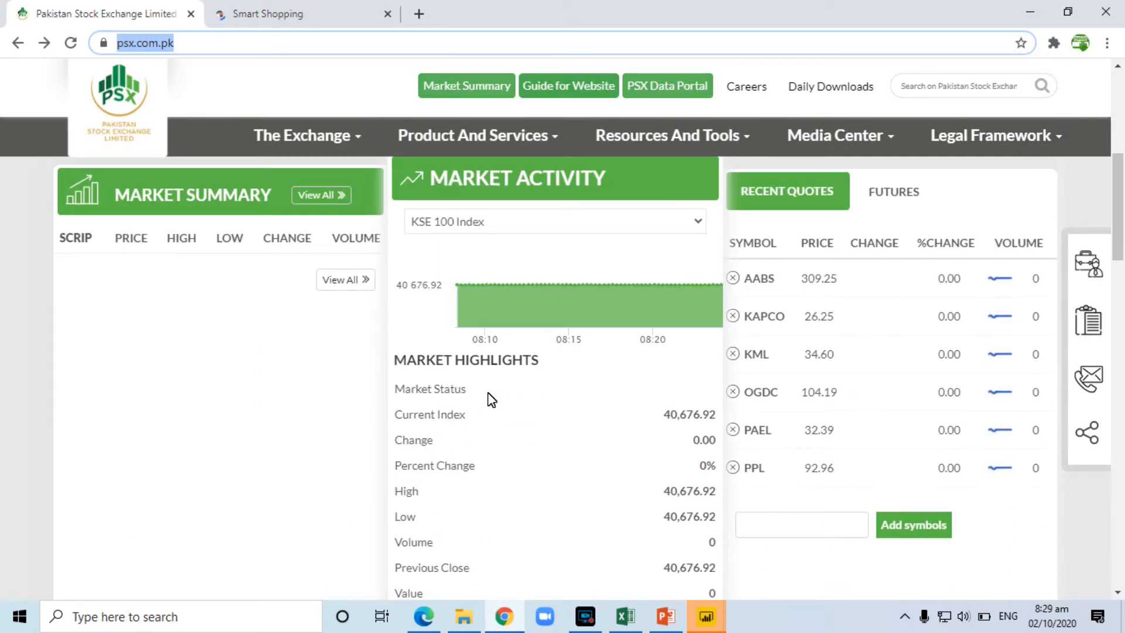
mouse_move(705, 623)
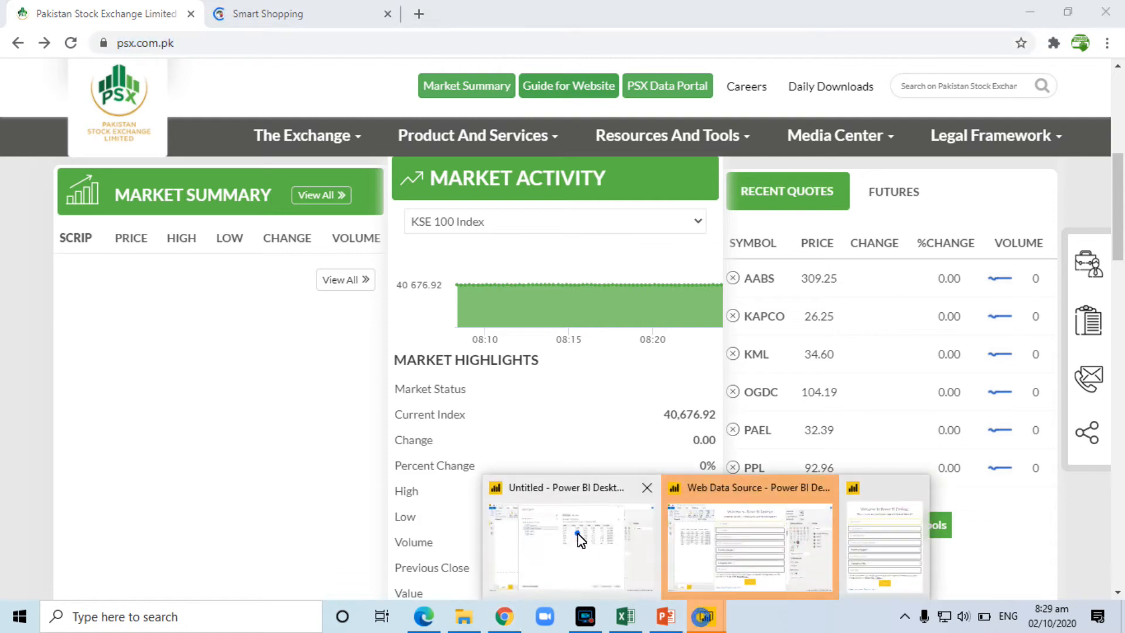
click(580, 535)
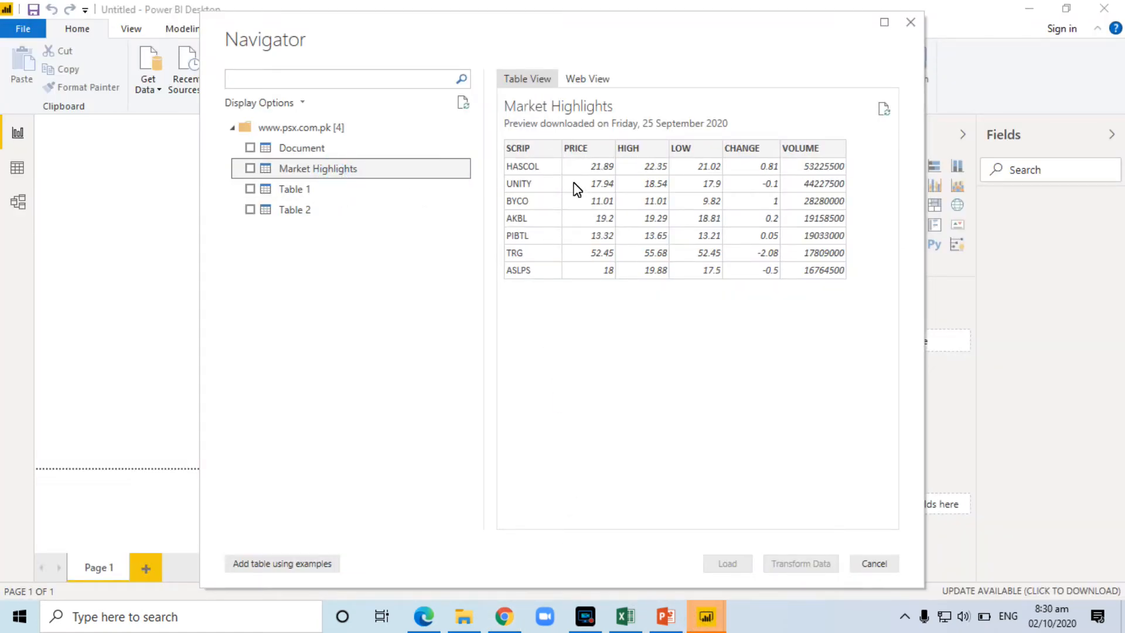
click(519, 620)
scroll(586, 457, down, 2)
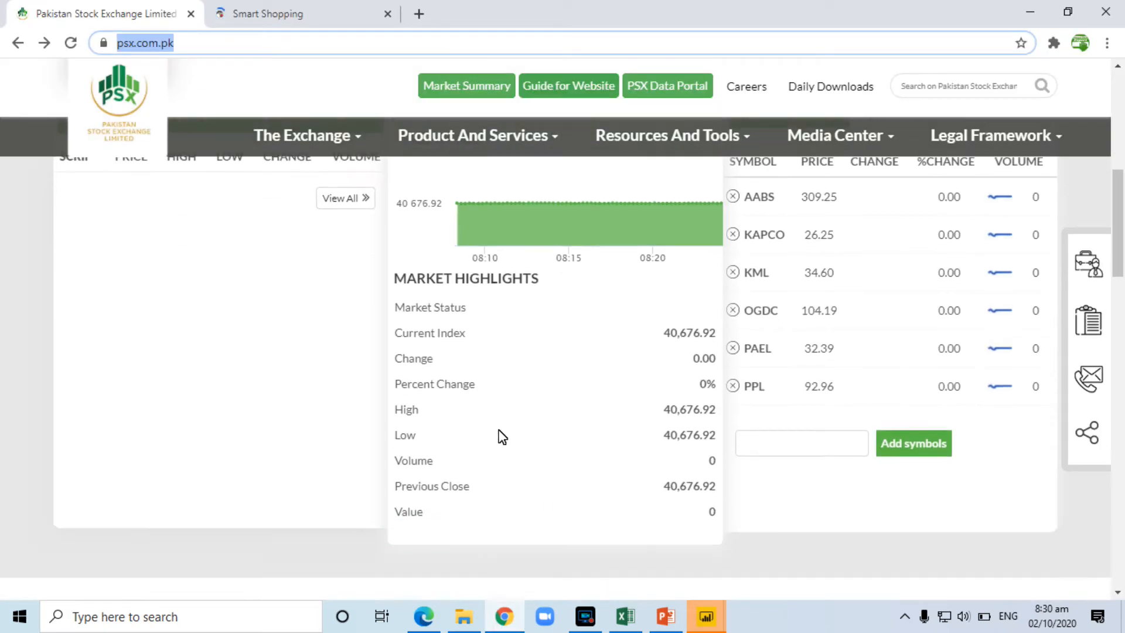
scroll(424, 451, up, 3)
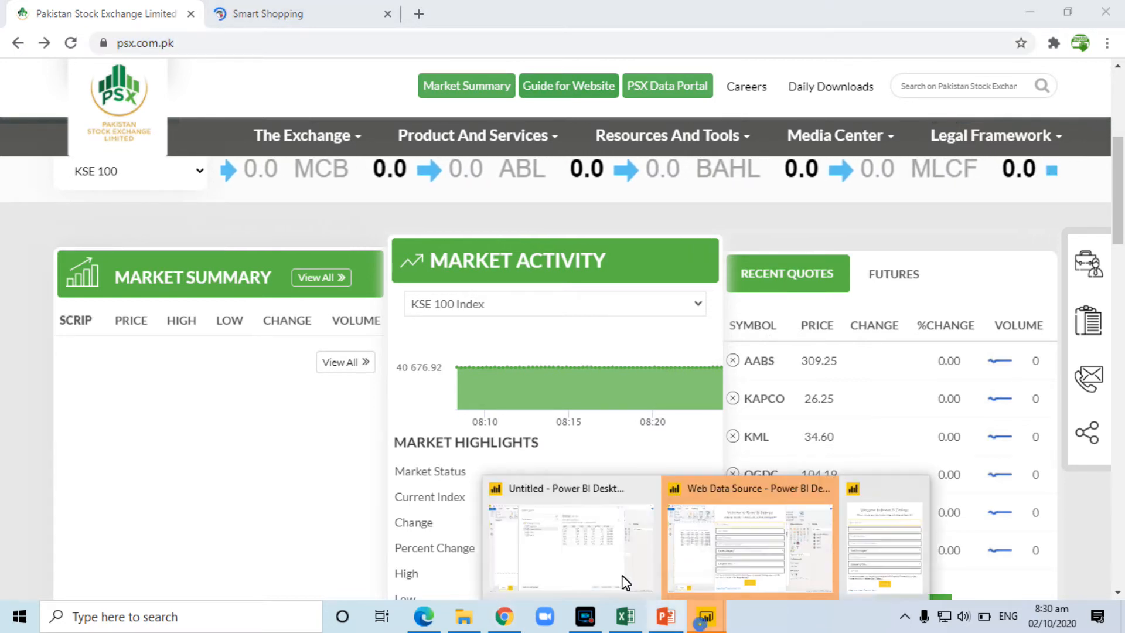
Step: Return to the Document table preview in Power BI and check it against the Recent Quotes list on the website
click(756, 527)
click(302, 148)
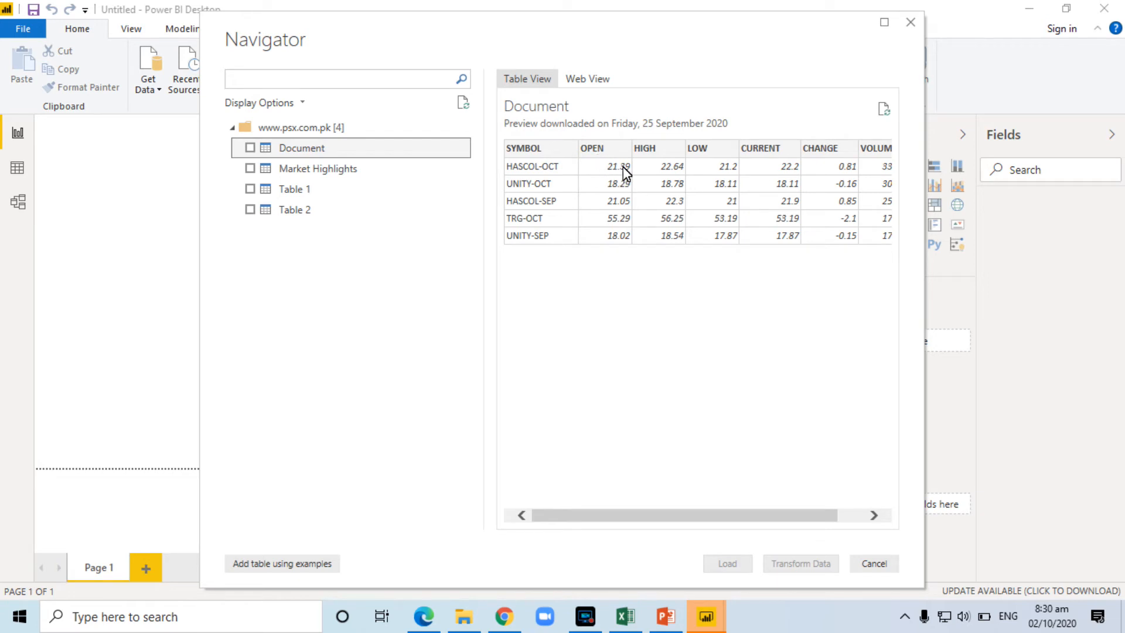
click(515, 625)
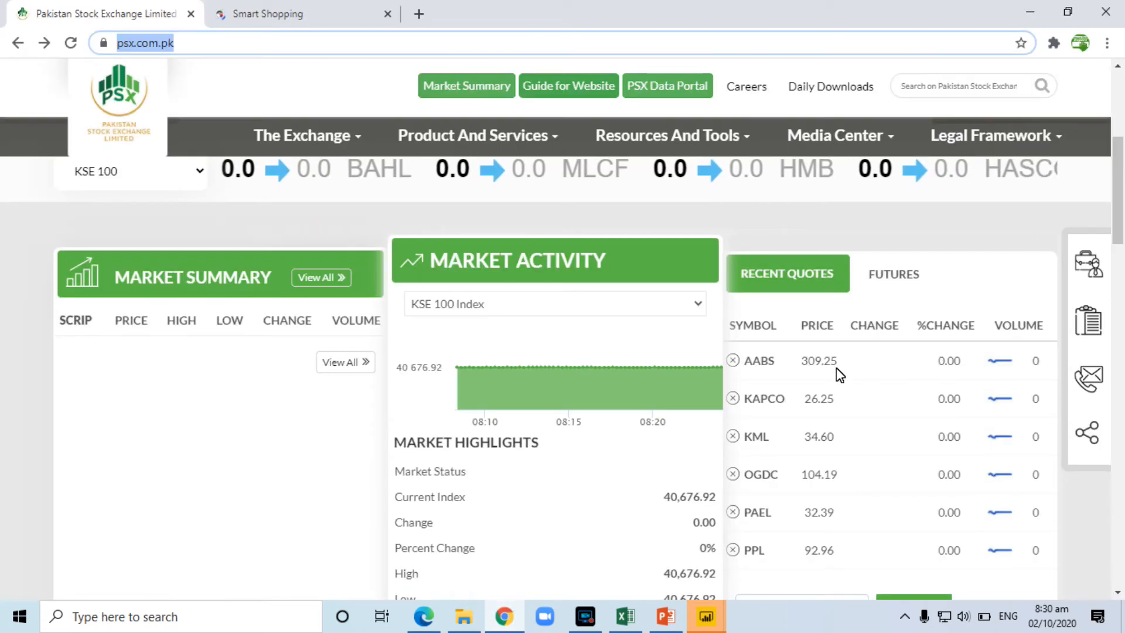
scroll(854, 474, down, 1)
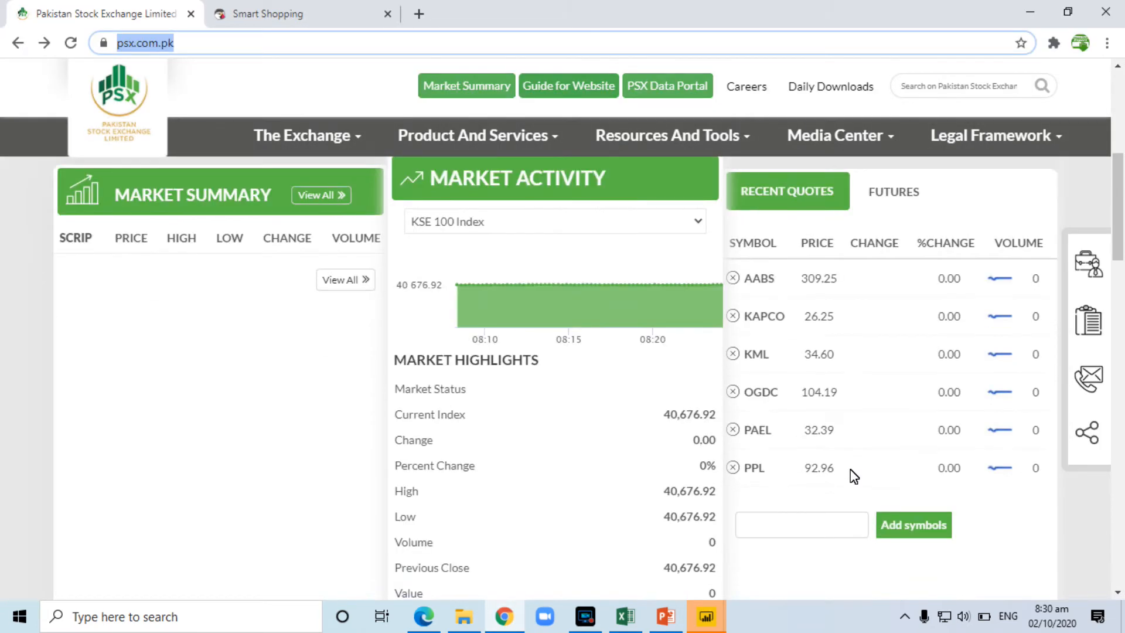
scroll(658, 469, up, 3)
scroll(658, 469, down, 7)
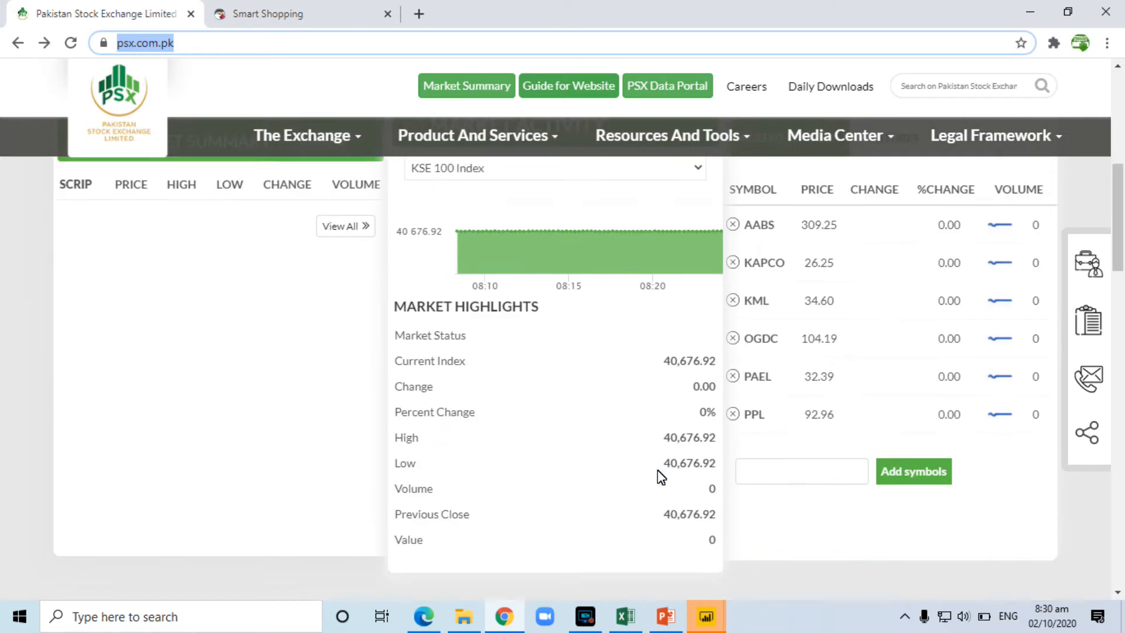
mouse_move(706, 615)
click(751, 542)
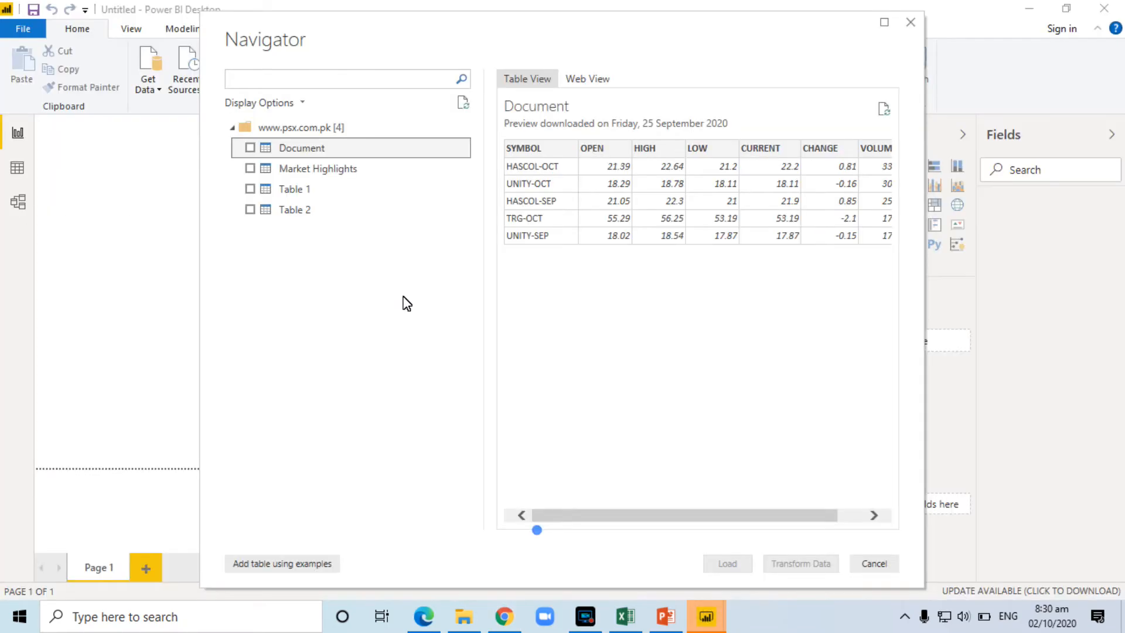
Step: Load the Document, Market Highlights, Table 1 and Table 2 tables from the exchange website and apply the pending query changes
click(308, 190)
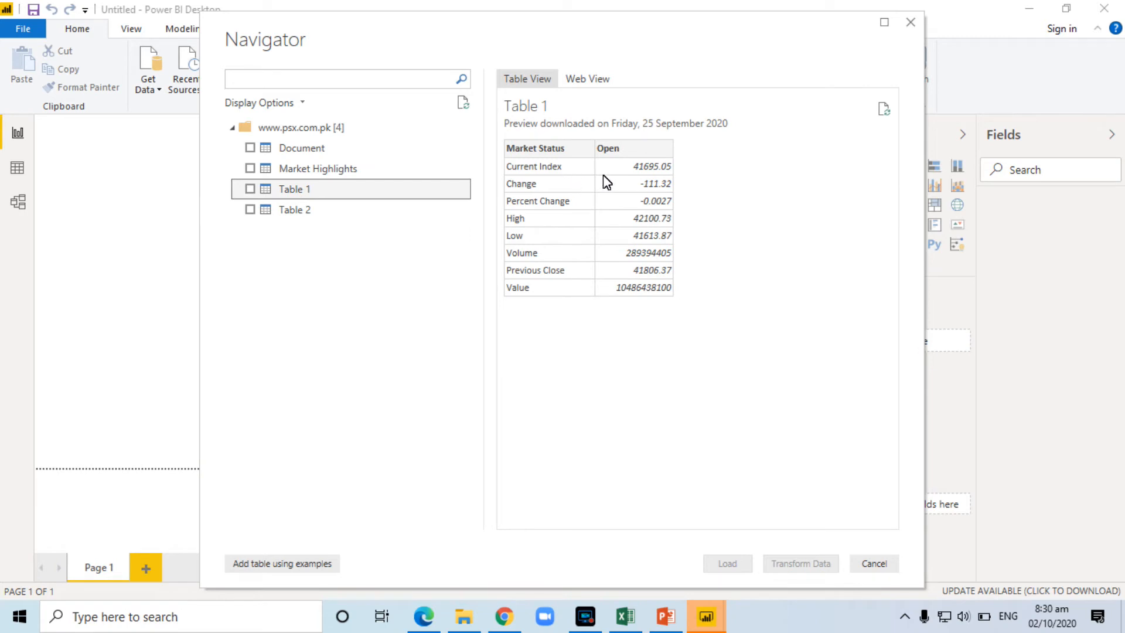
click(306, 211)
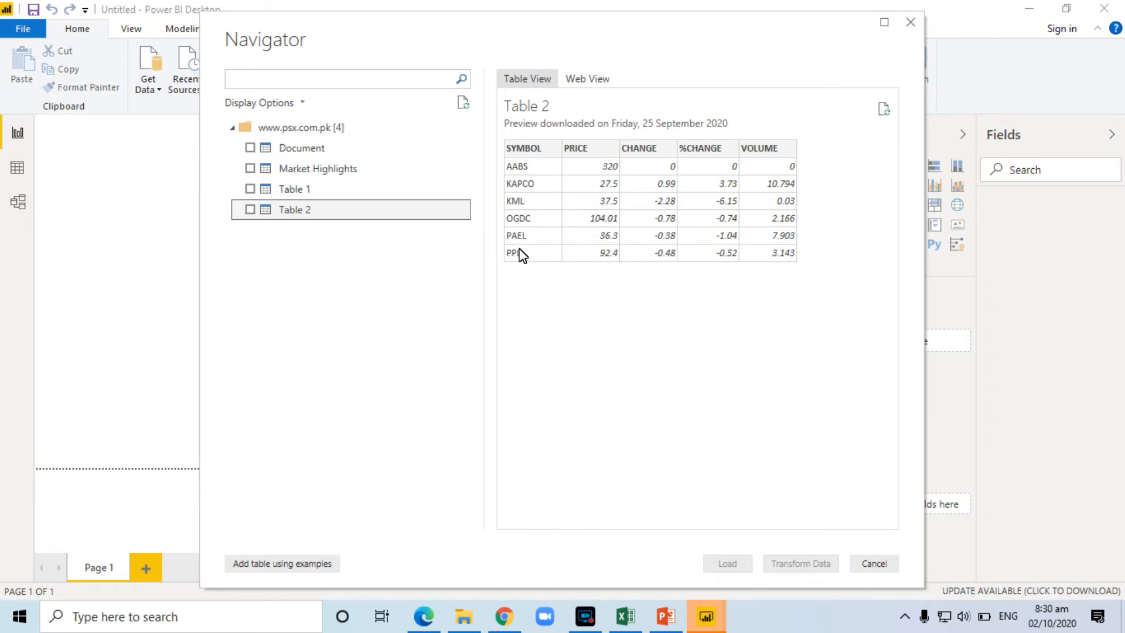
click(250, 147)
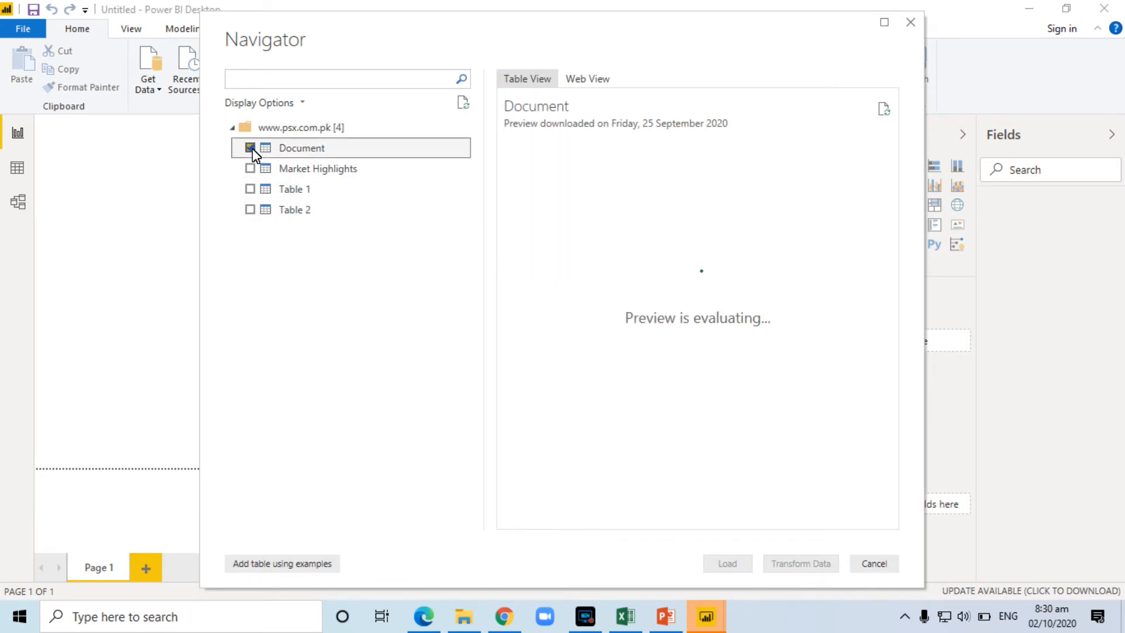
click(250, 169)
click(250, 189)
click(250, 209)
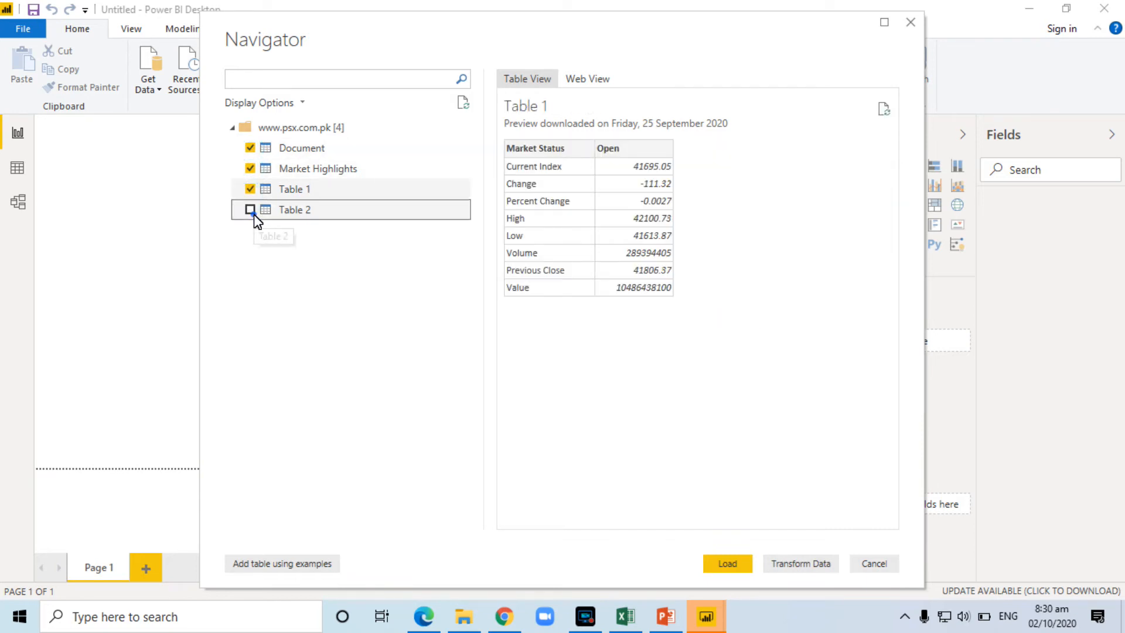
click(712, 563)
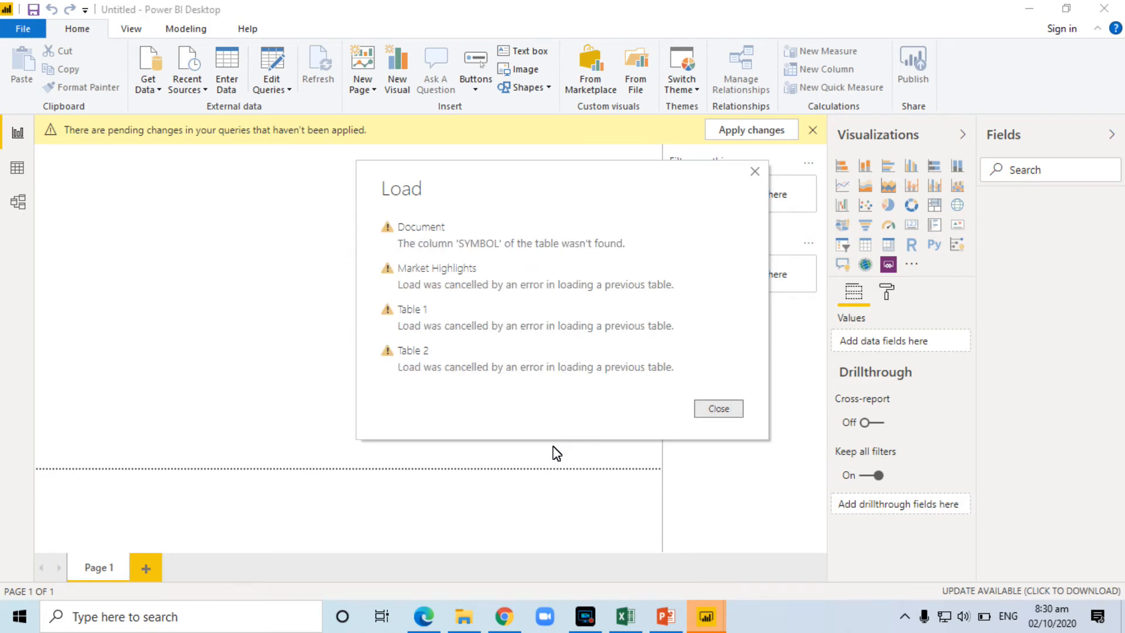
click(718, 409)
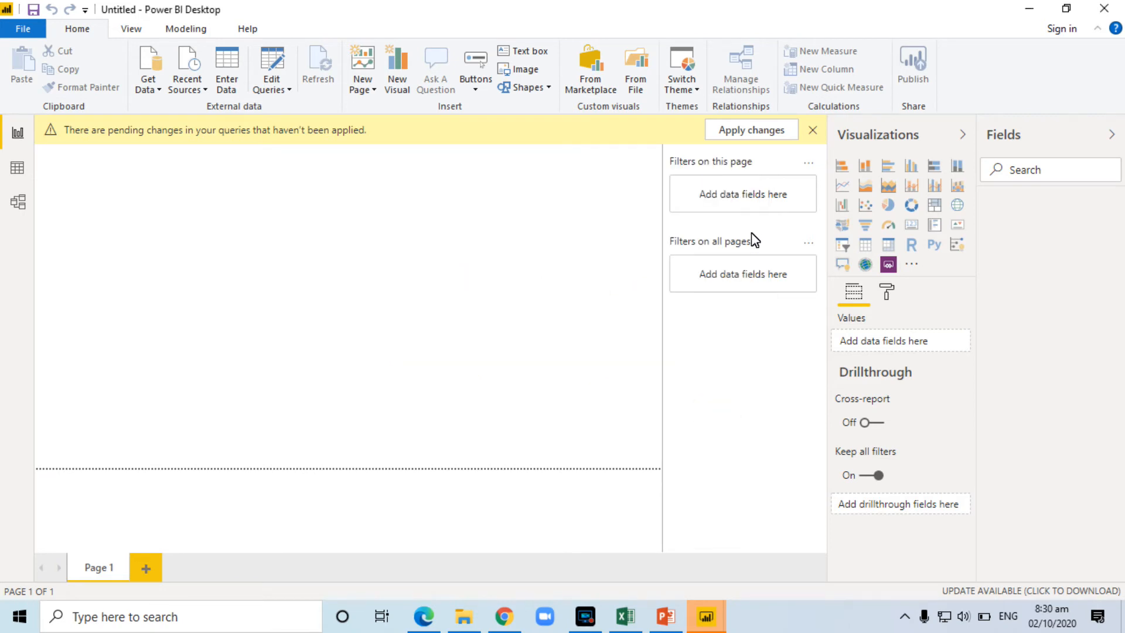
click(754, 129)
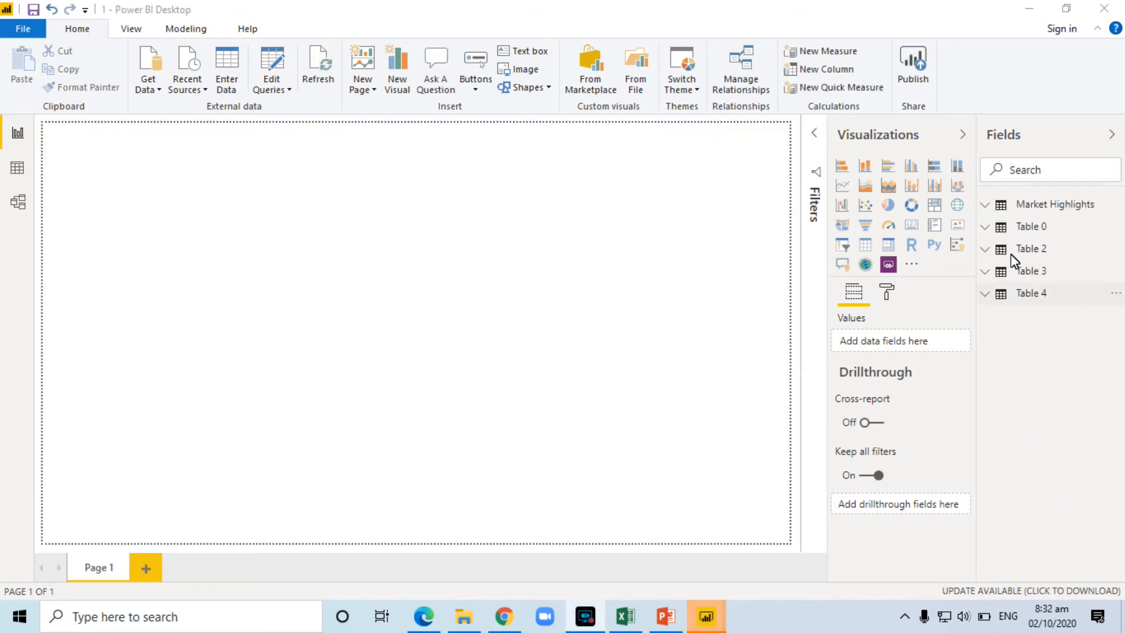
Step: Review the fields contained in Table 0, Table 2, Table 3 and Table 4
click(996, 227)
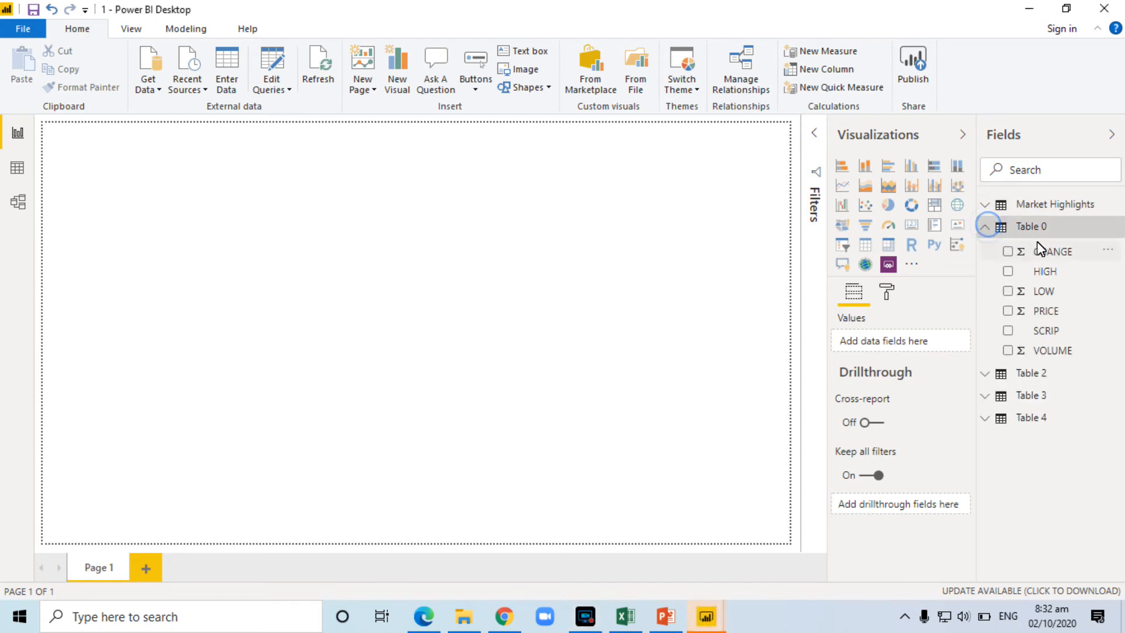
click(985, 227)
click(987, 250)
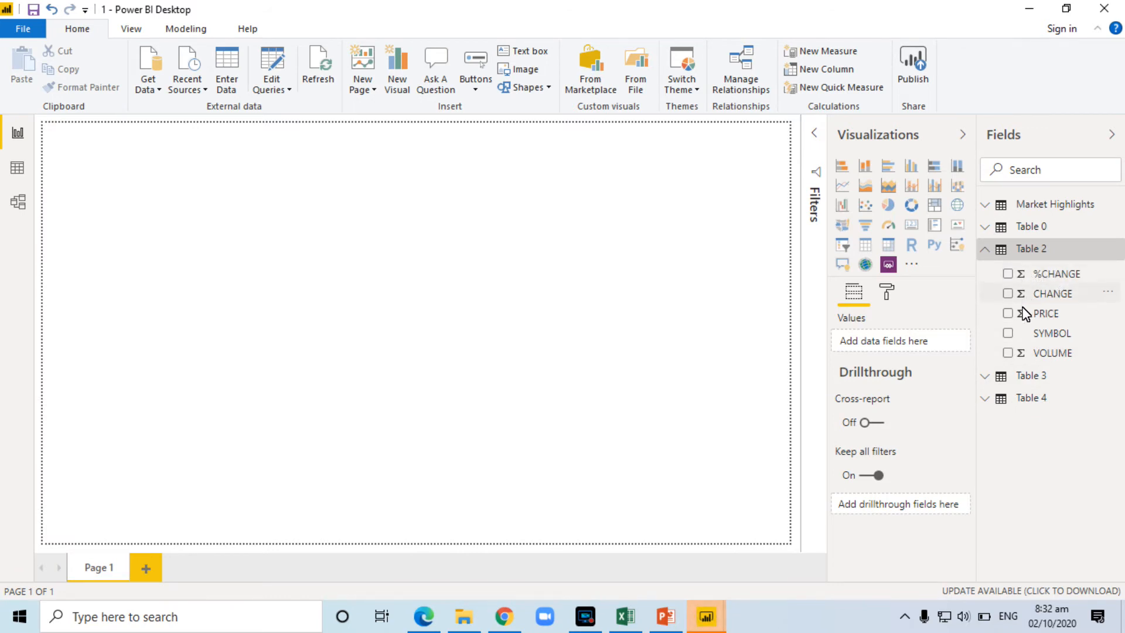
click(987, 250)
click(988, 272)
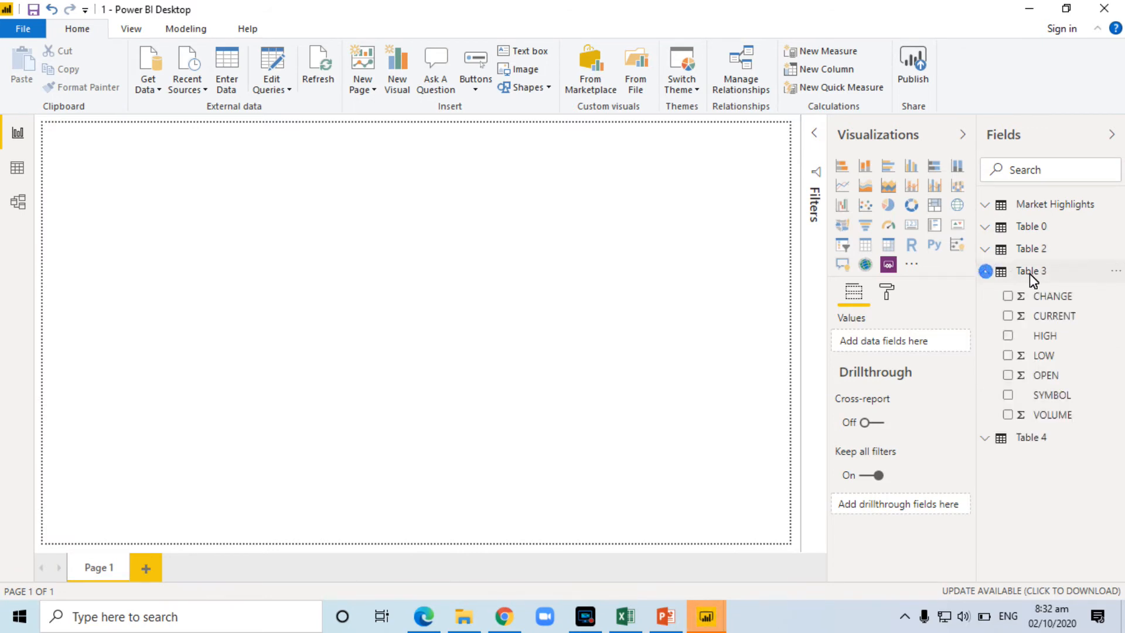
click(989, 273)
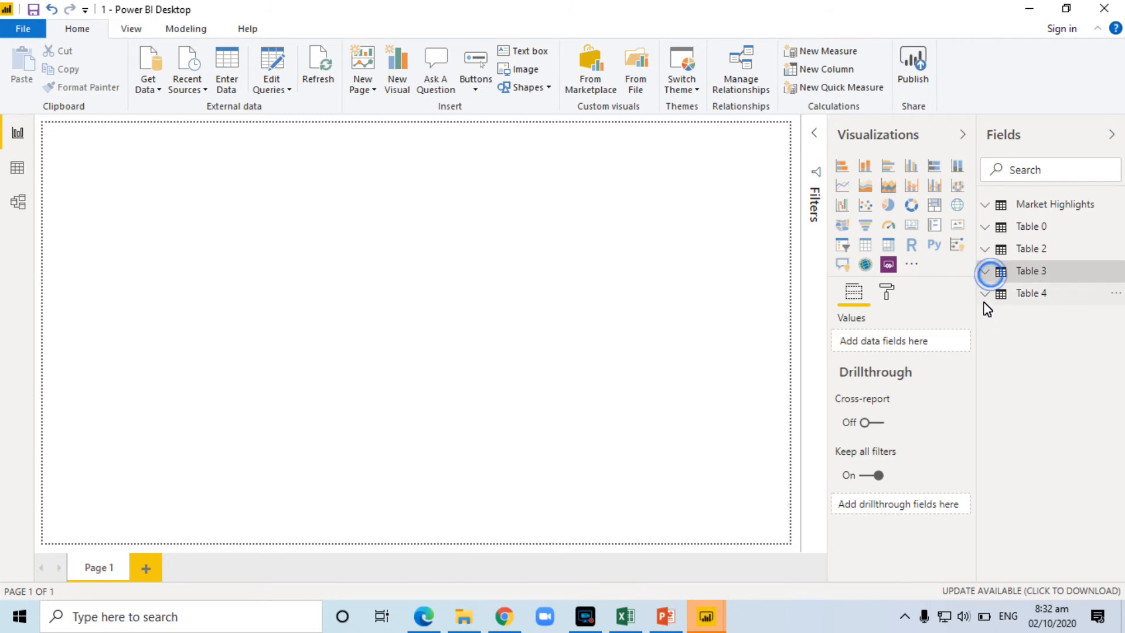
click(986, 294)
click(984, 295)
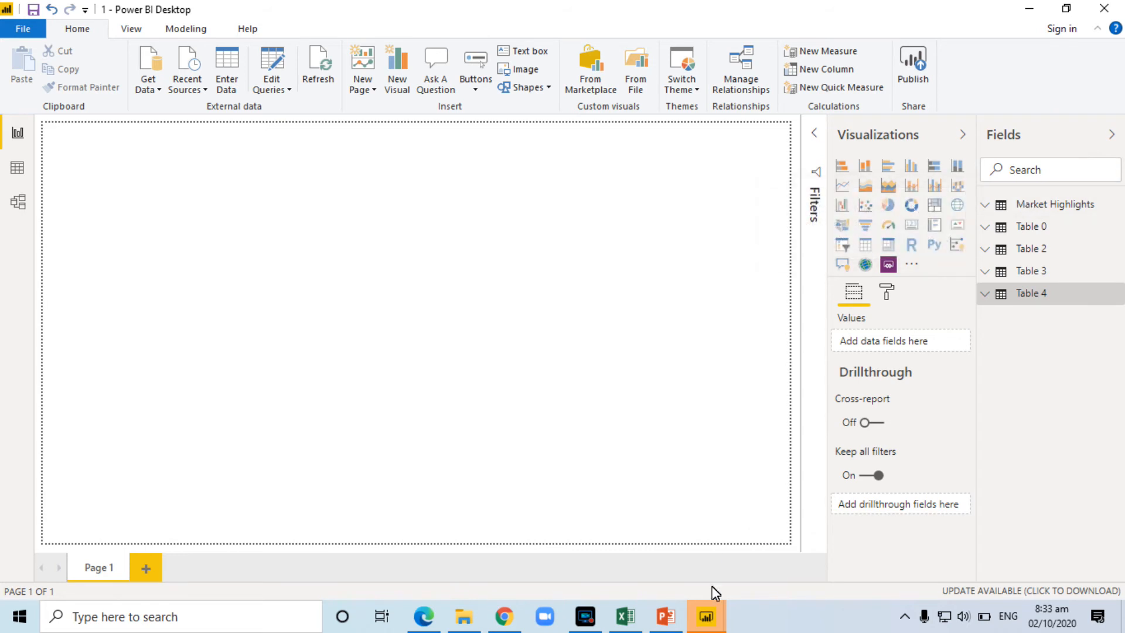
Step: Insert an empty table visual on the report page and enlarge it
click(688, 164)
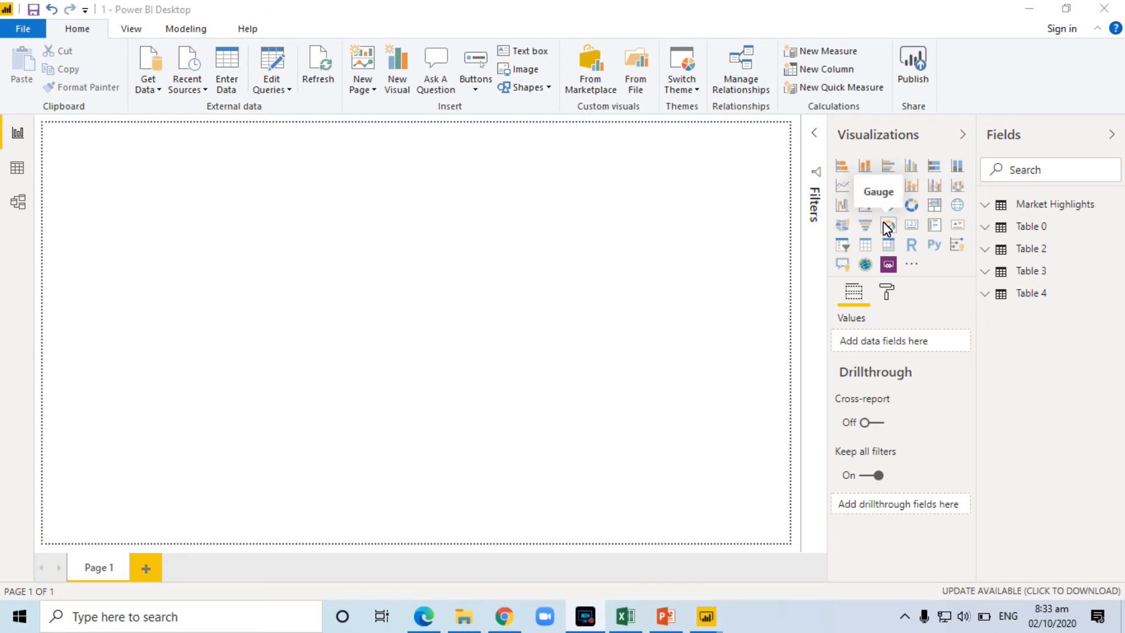
click(865, 244)
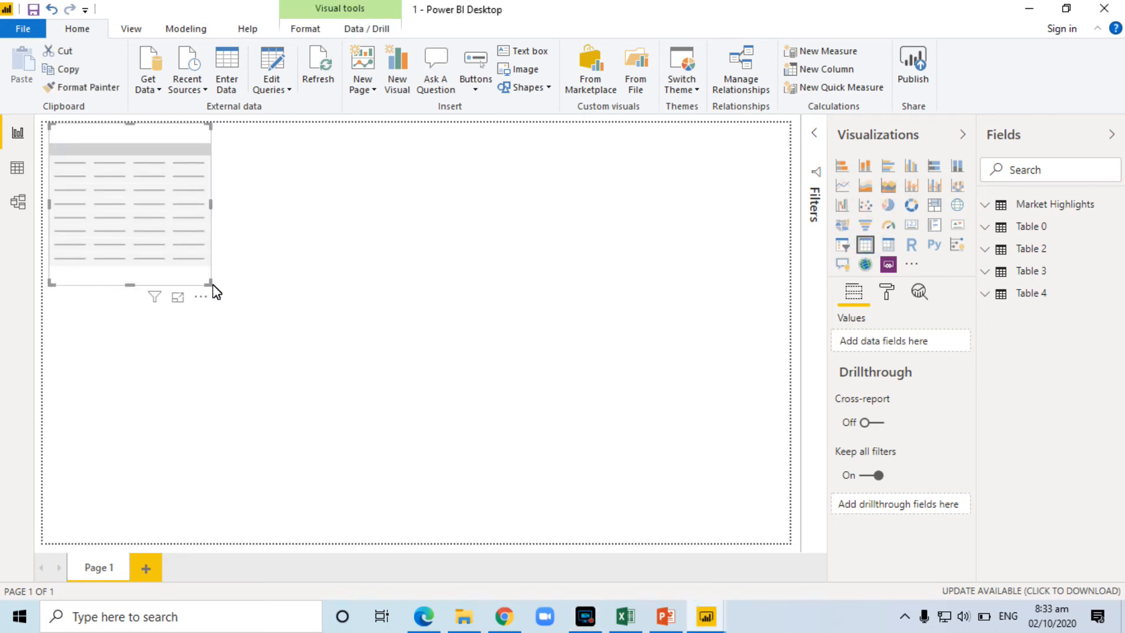
drag(210, 285, 422, 361)
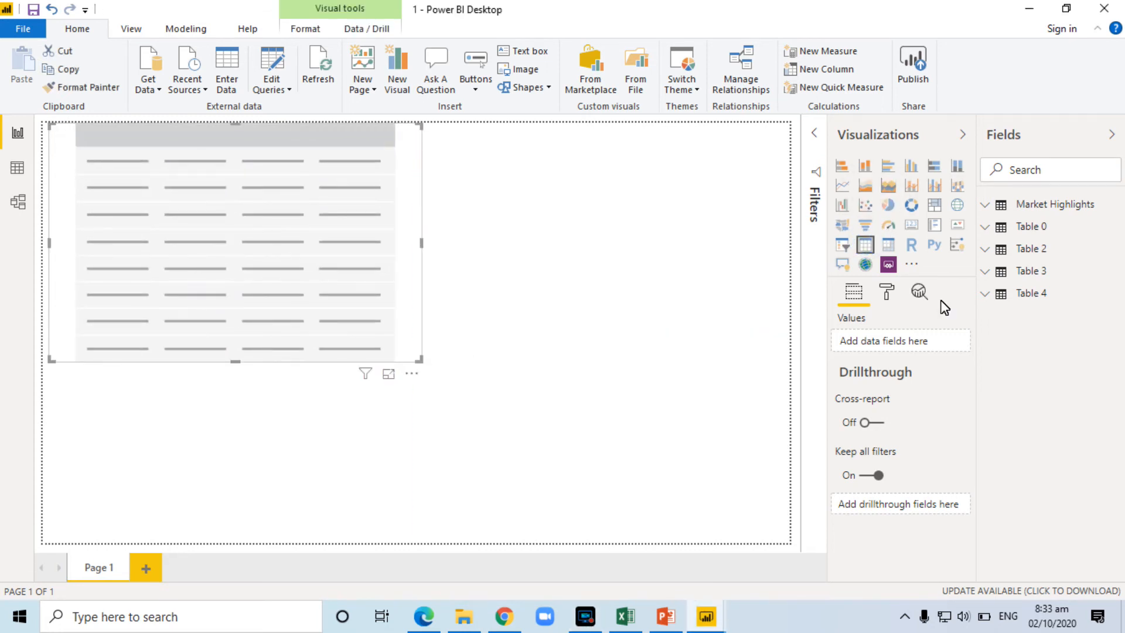
Step: Fill the table visual with the CHANGE, HIGH, LOW, PRICE, SCRIP and VOLUME fields from Table 0
click(987, 228)
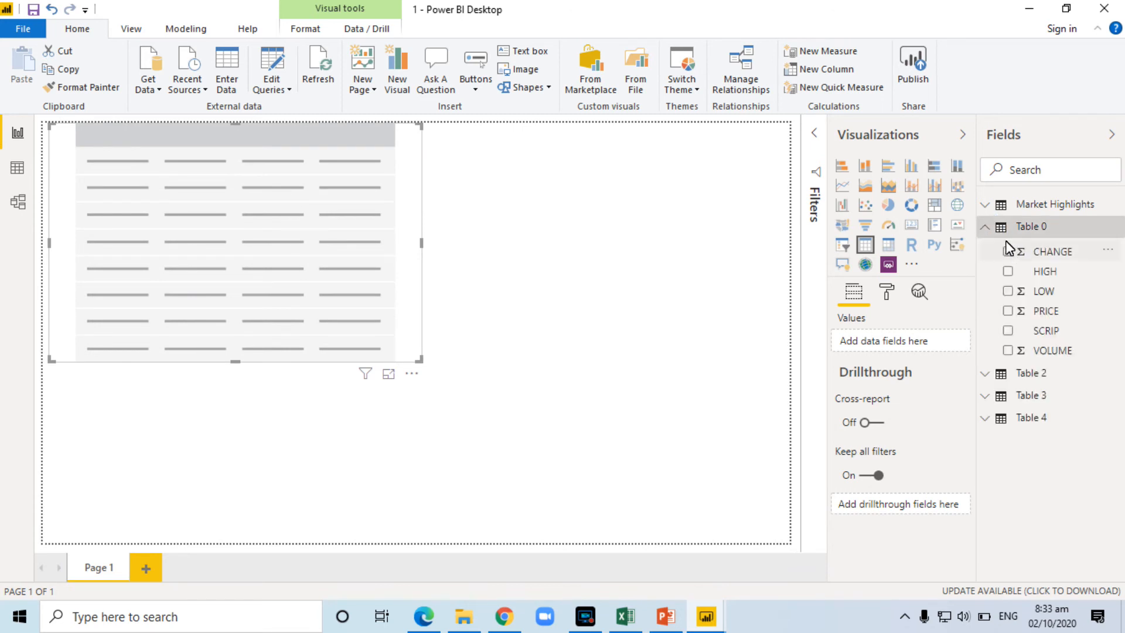
click(1007, 251)
click(1008, 272)
click(1008, 291)
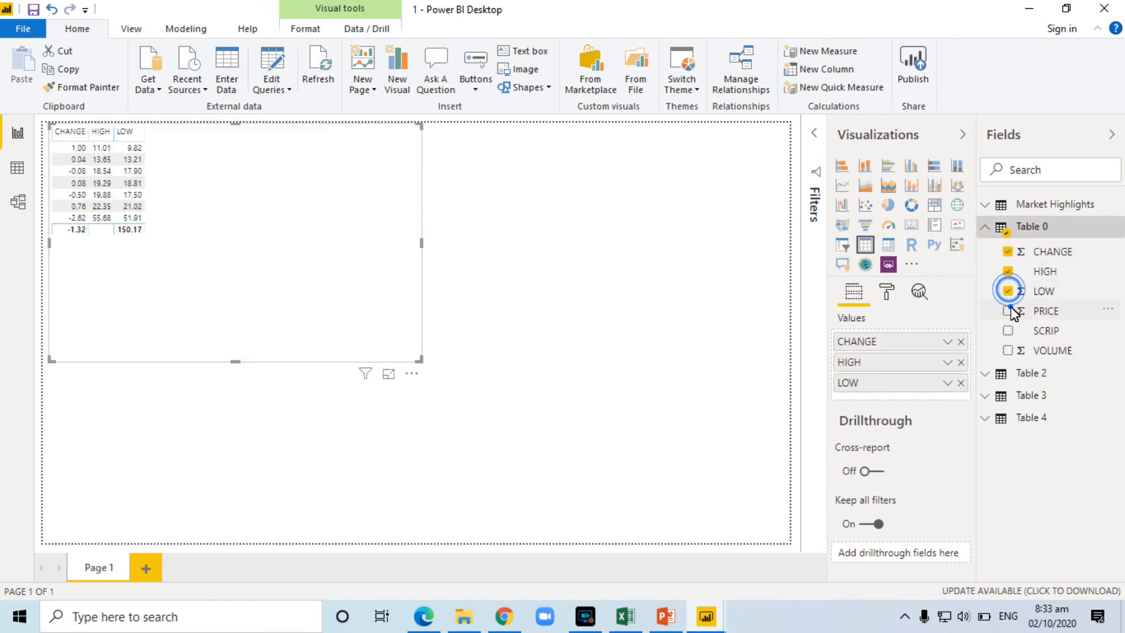
click(1008, 311)
click(1008, 331)
click(1008, 351)
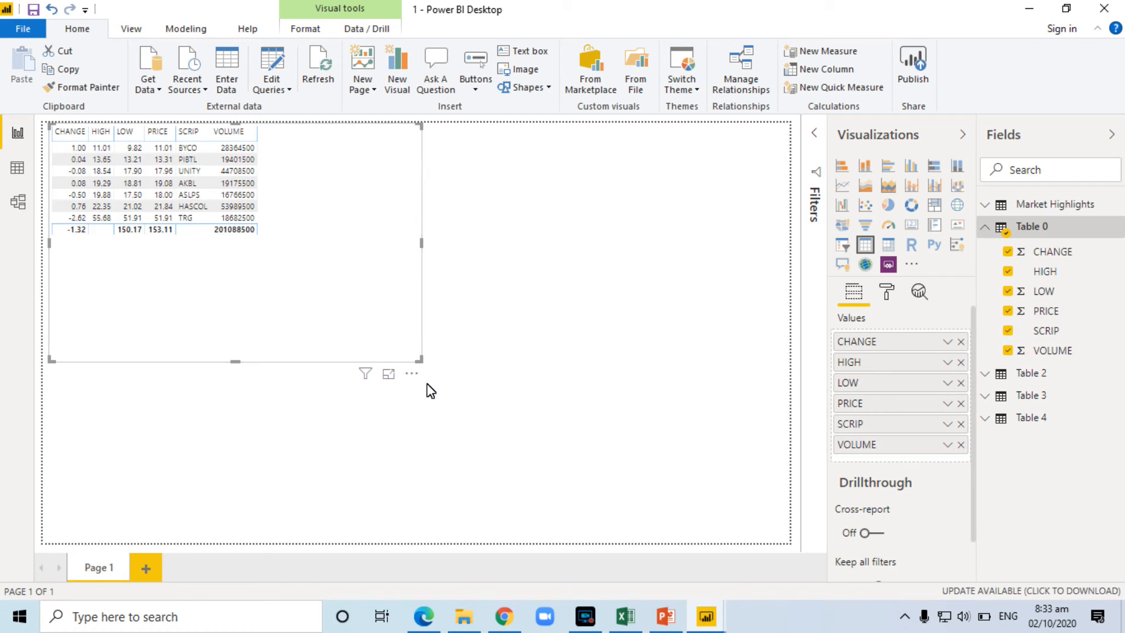
Step: Resize the table visual so its frame fits closely around the data
drag(420, 364, 452, 382)
click(452, 381)
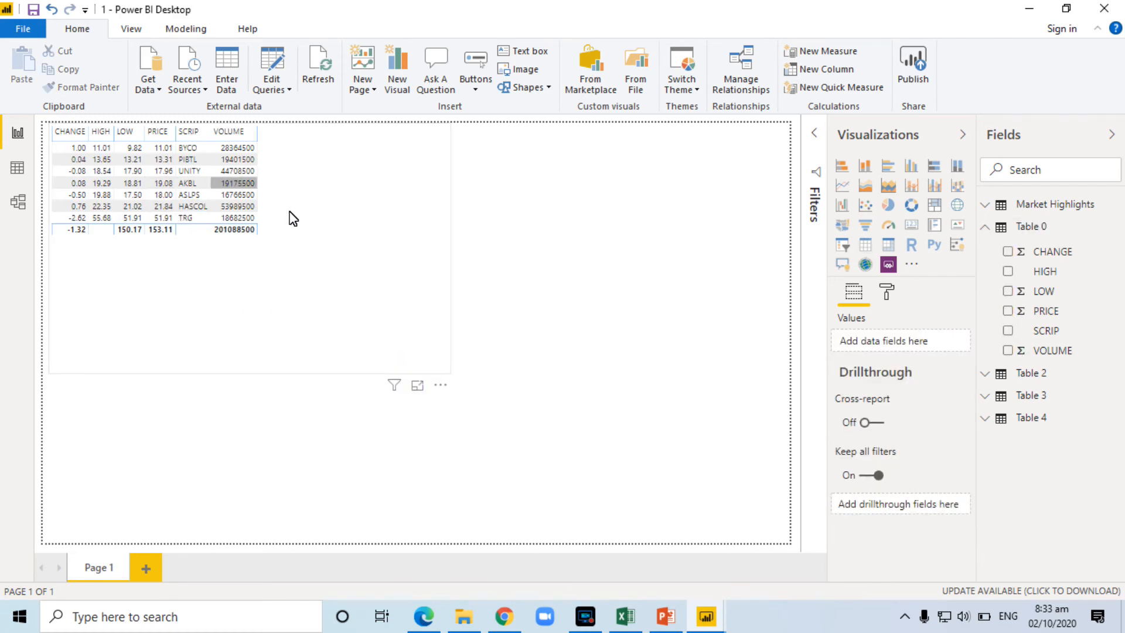
click(376, 291)
drag(452, 371, 268, 253)
click(315, 283)
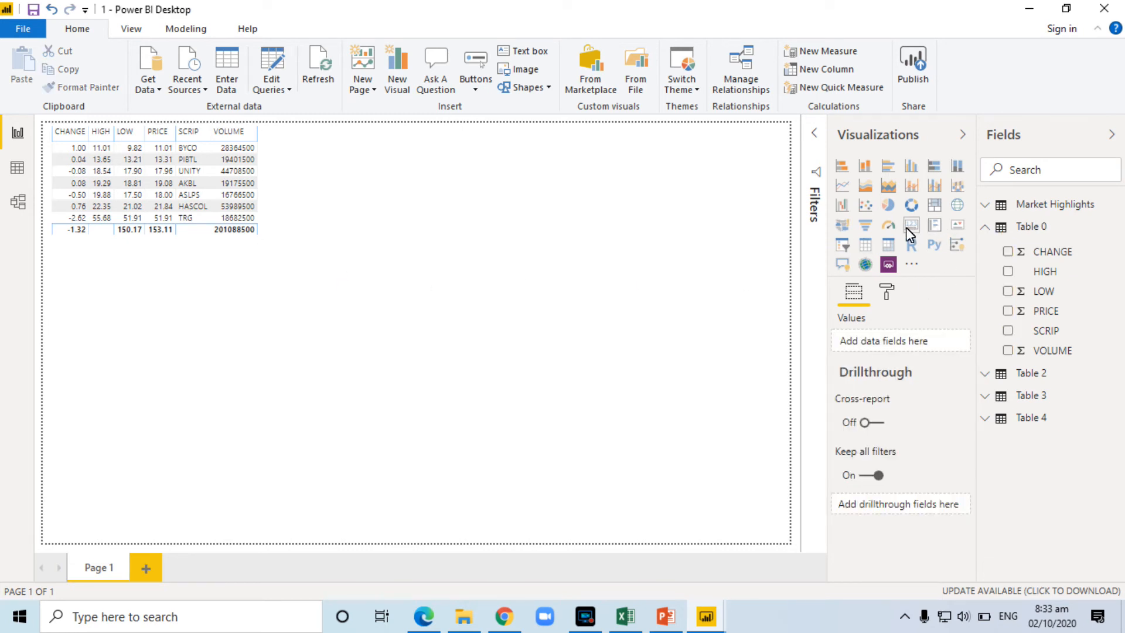
Step: Insert a funnel chart to the right of the table, with SCRIP as the group and PRICE as the values
click(866, 227)
drag(181, 314, 535, 203)
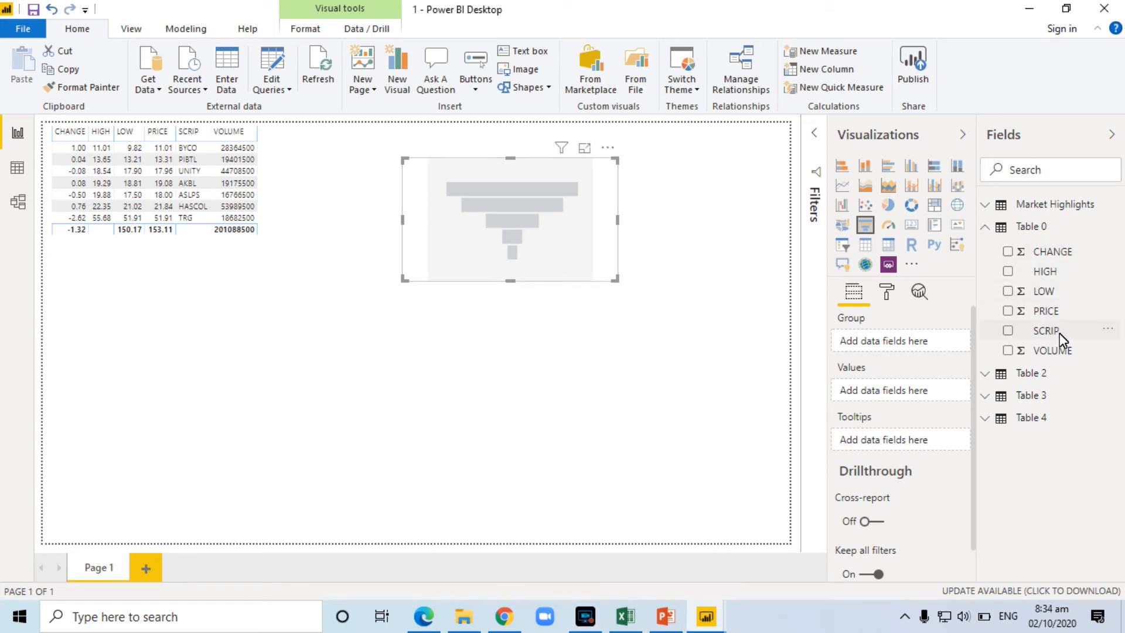
drag(1045, 330, 902, 344)
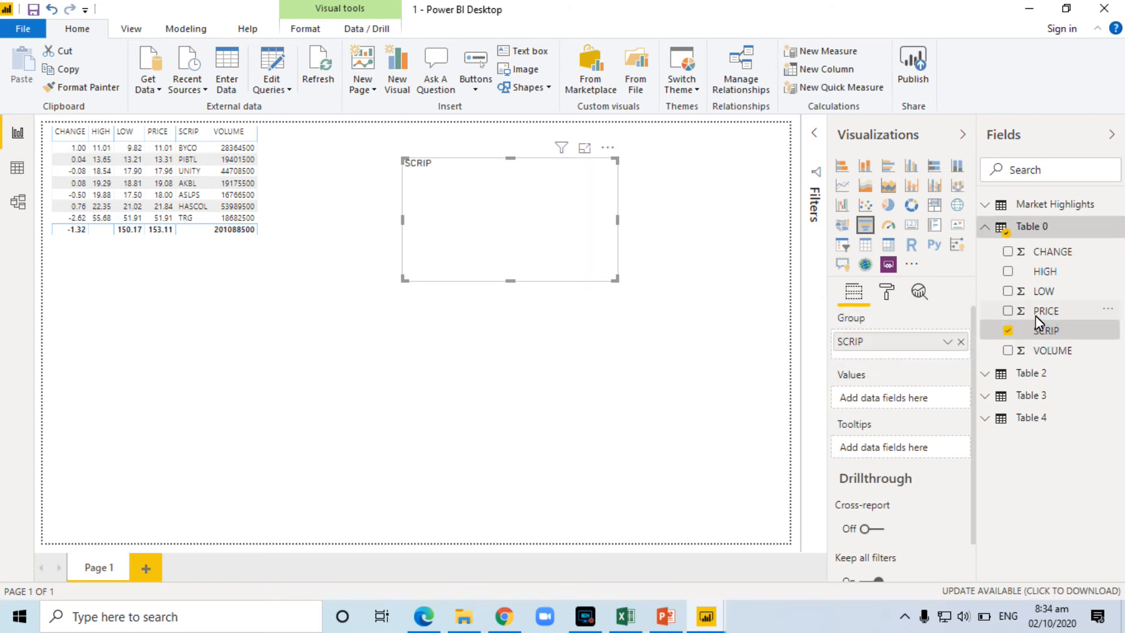
drag(1046, 317, 894, 398)
Step: Enlarge the funnel chart in height and width on the report page
drag(511, 281, 510, 448)
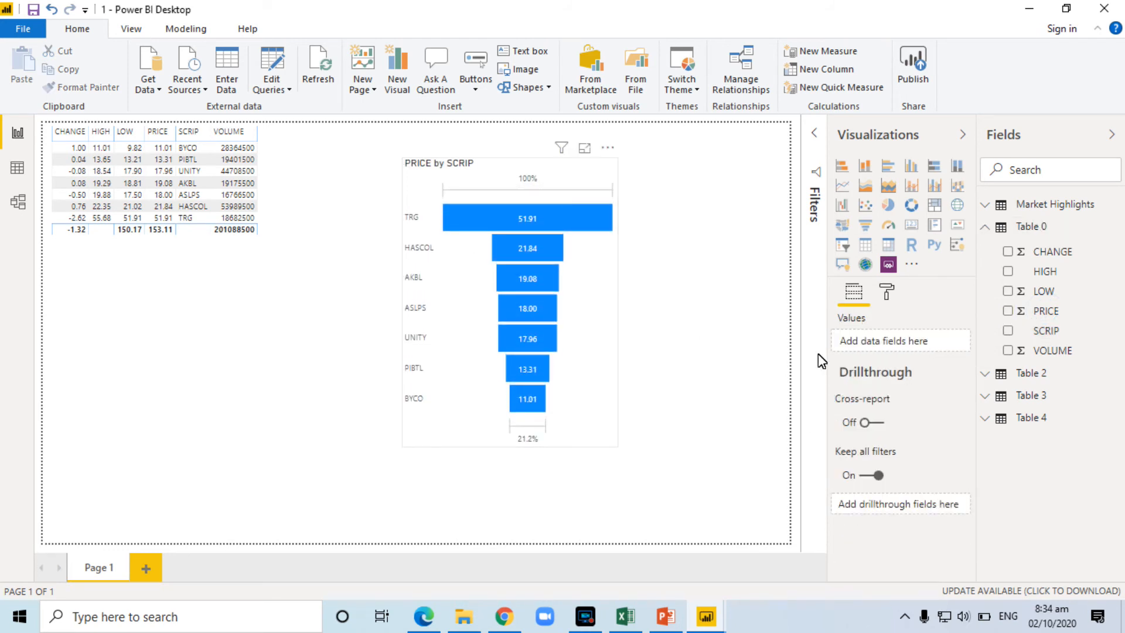
click(582, 253)
drag(619, 304, 718, 310)
click(717, 311)
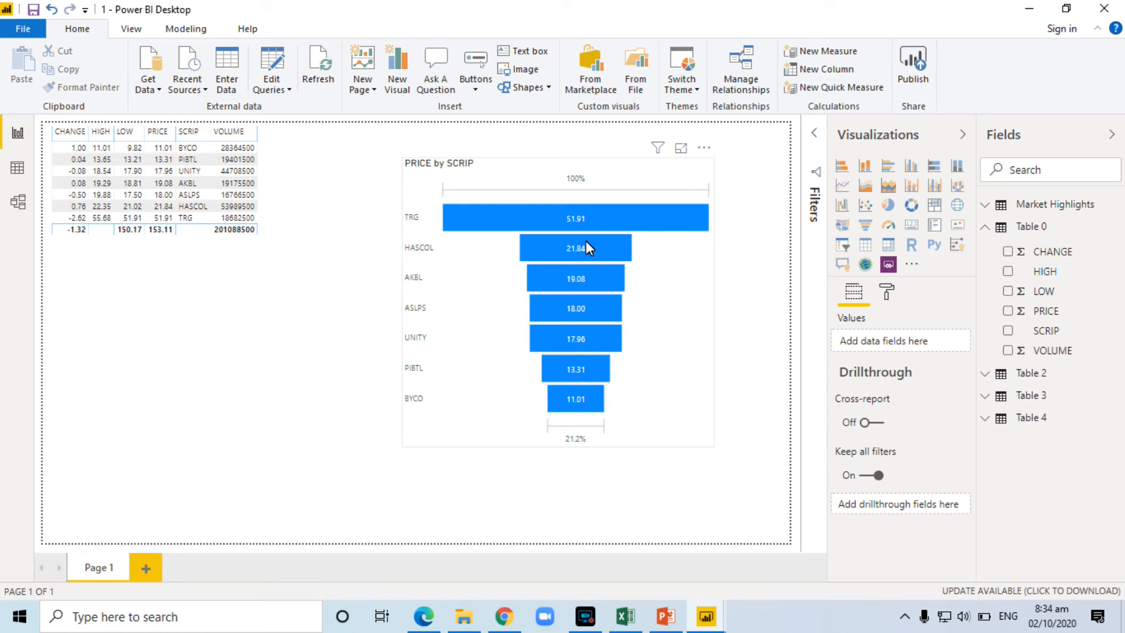
Step: Check the Market Highlights and Table 0 rows in the data view and return to the report page
click(16, 170)
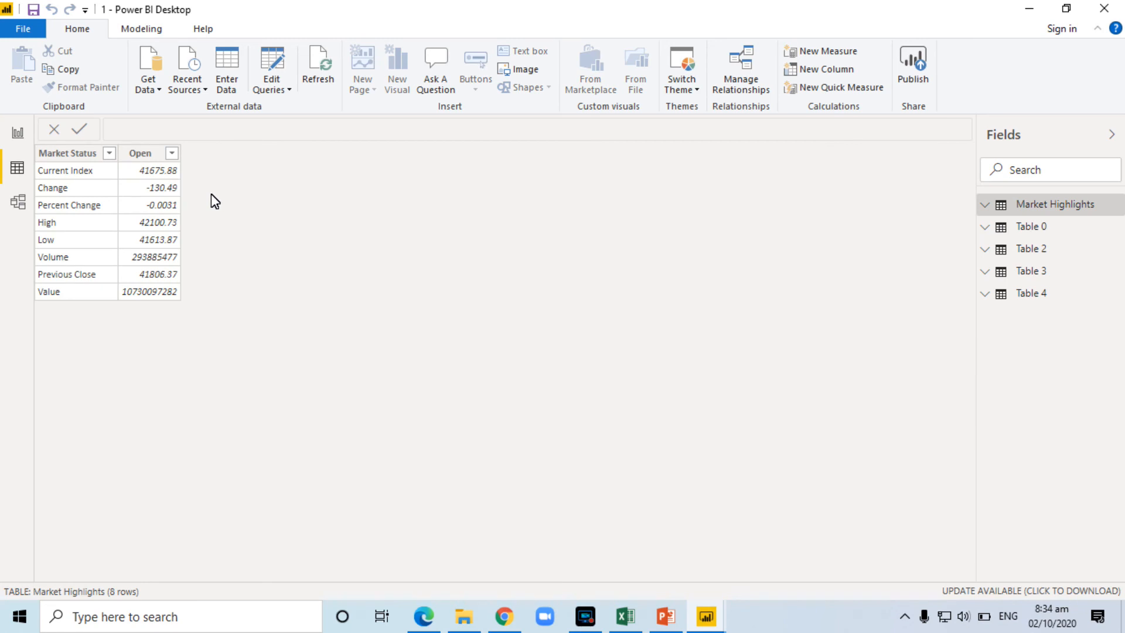
click(1035, 228)
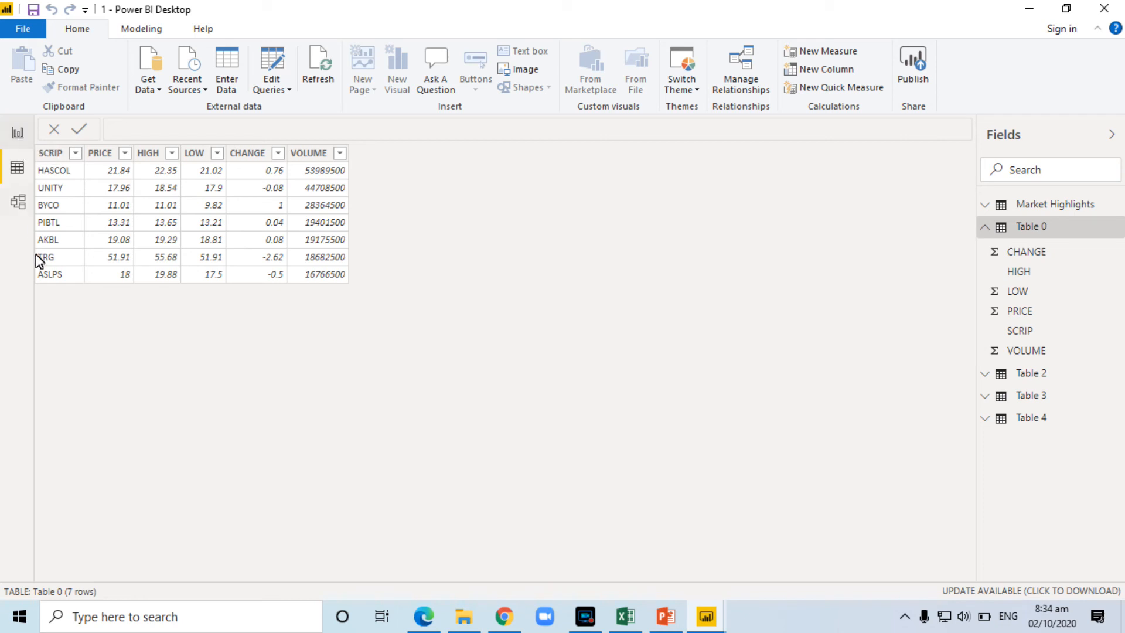
click(19, 141)
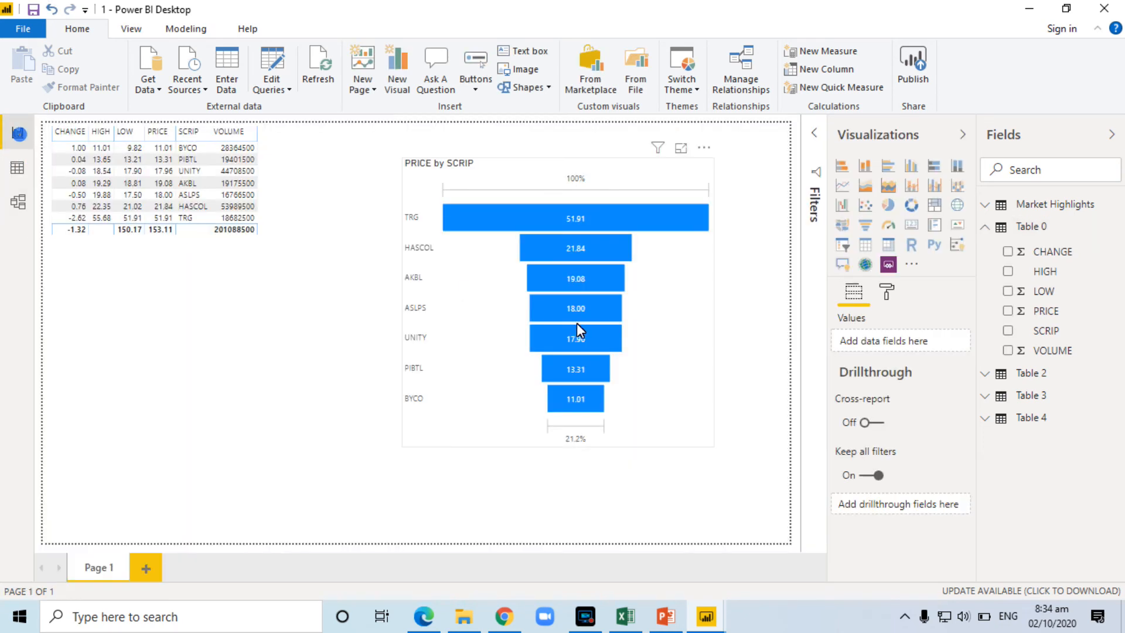
Step: Examine how the UNITY, AKBL, ASLPS and HASCOL table rows highlight the funnel chart, and clear the highlighting
click(182, 173)
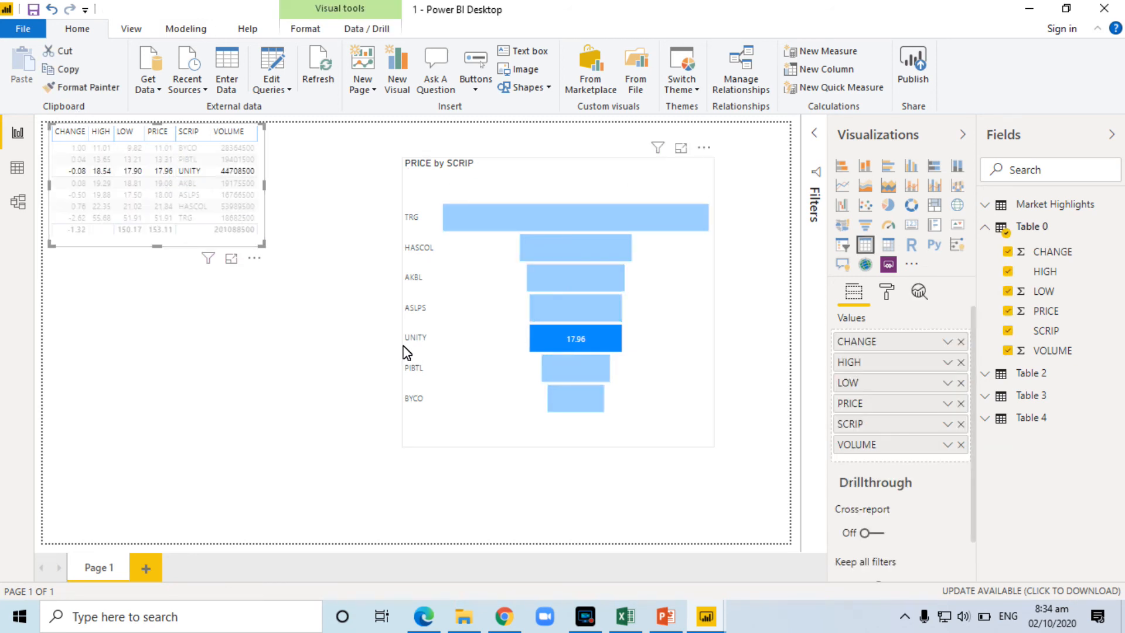
click(184, 183)
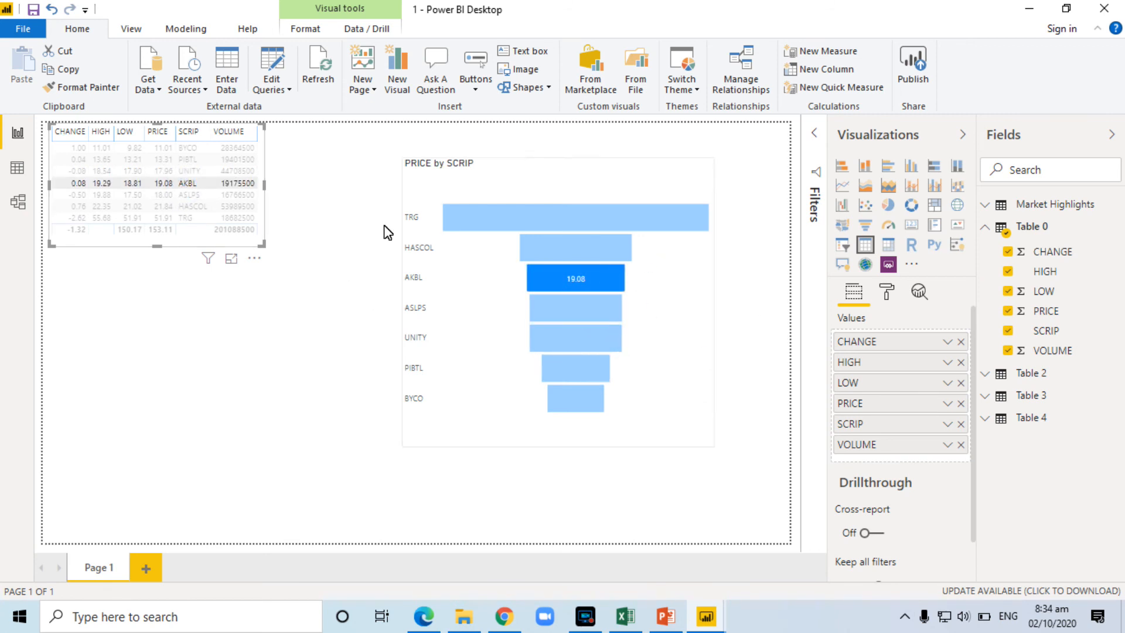
click(169, 194)
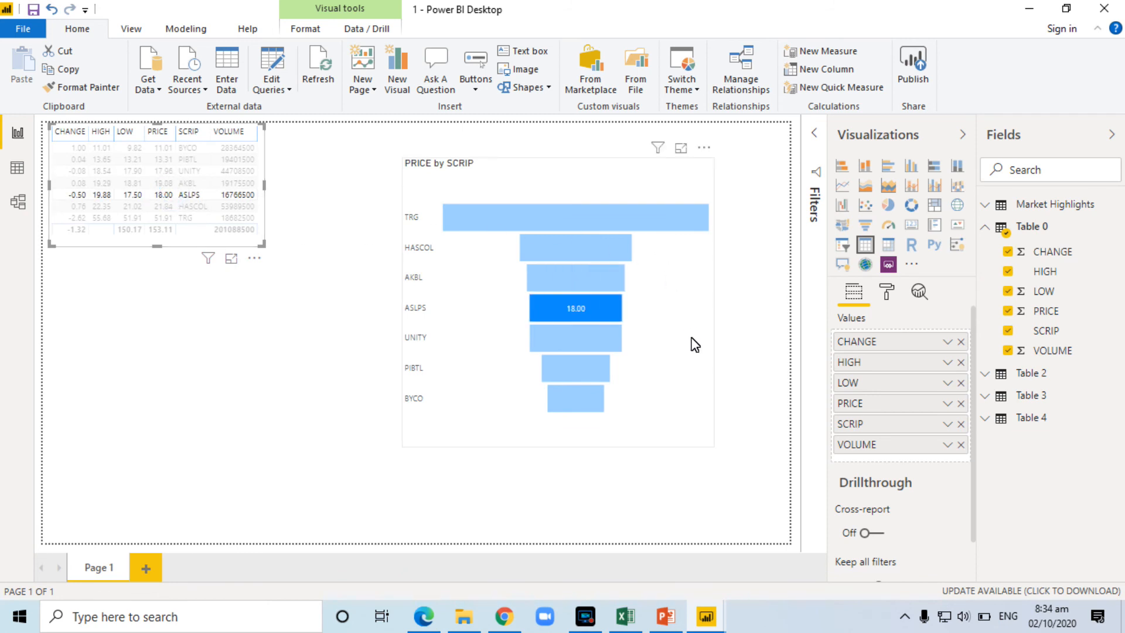
click(167, 206)
click(713, 297)
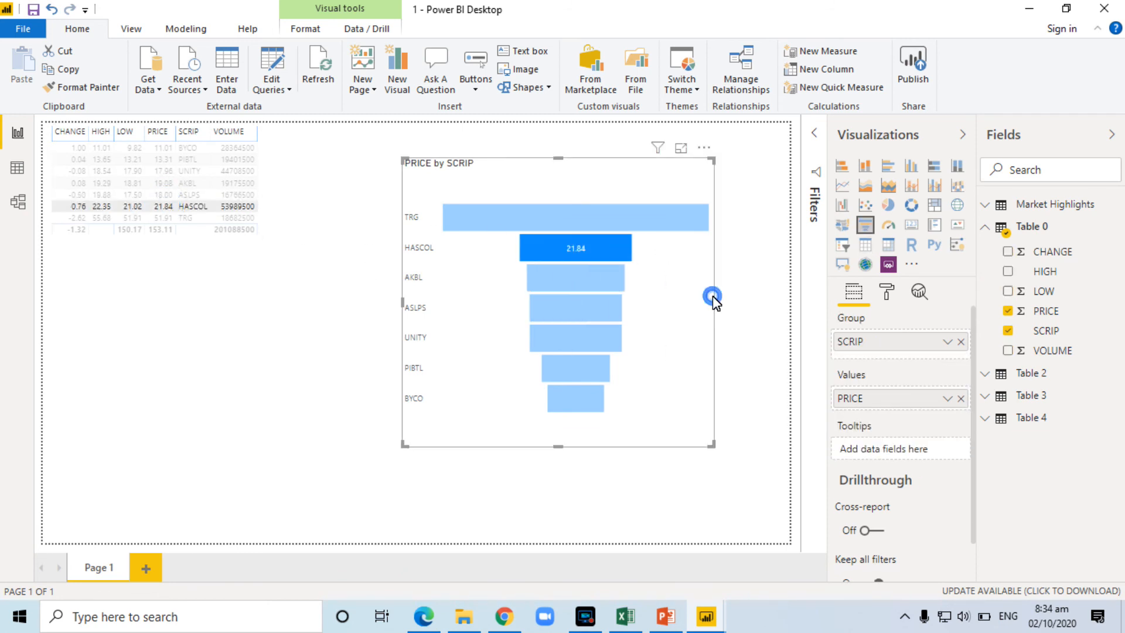
click(753, 295)
click(188, 241)
click(763, 315)
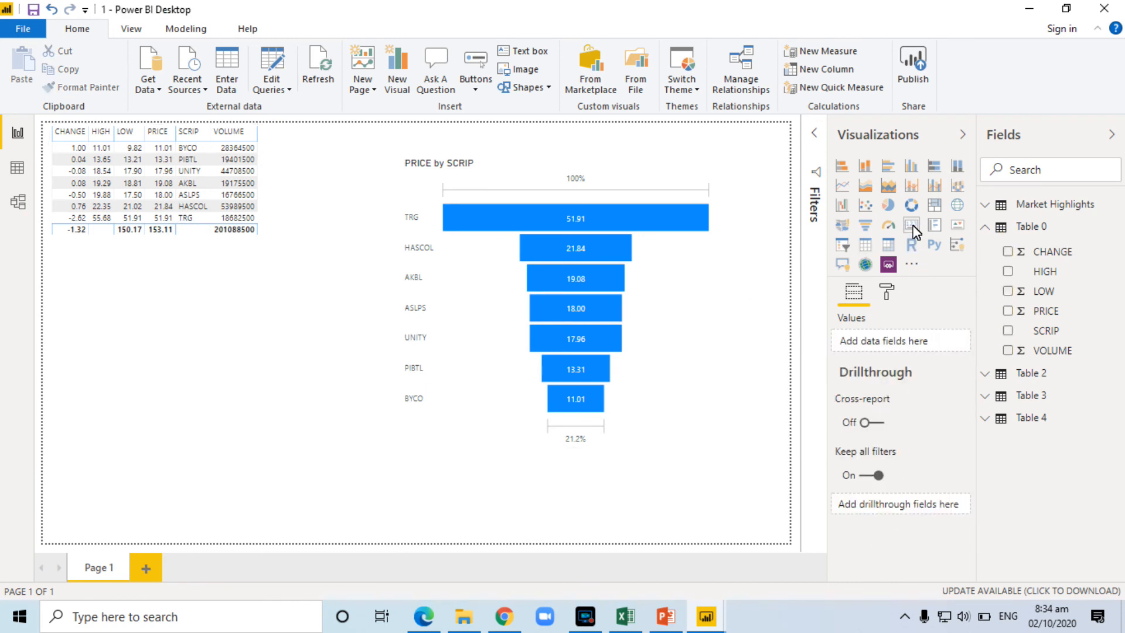
Step: Insert a card visual below the table and show Table 0's SCRIP field in it
click(912, 230)
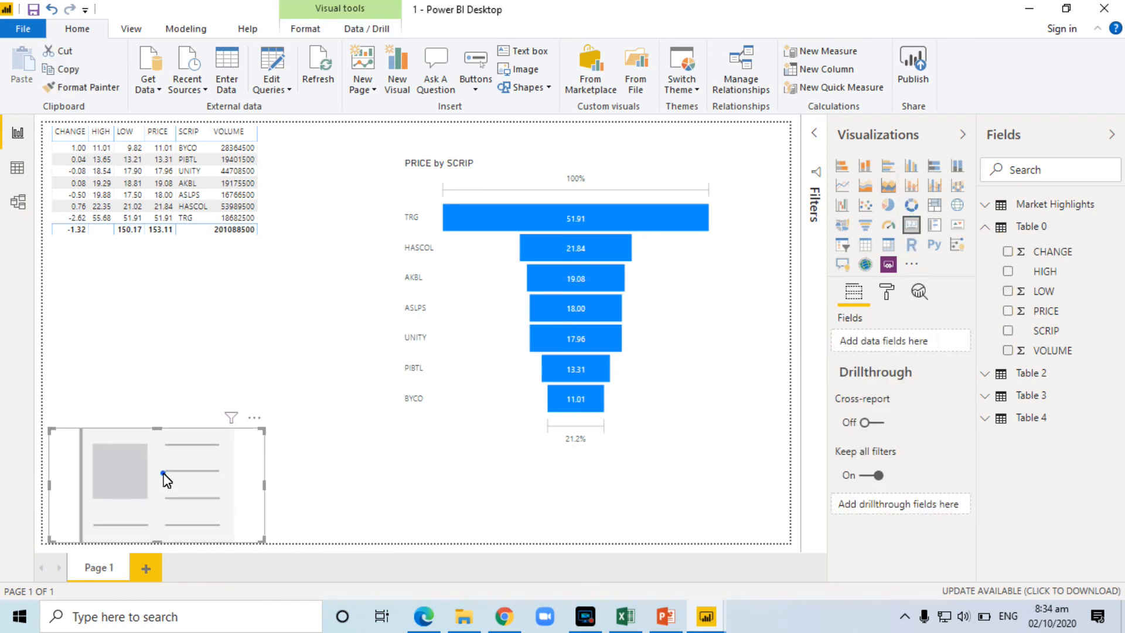
drag(163, 474, 249, 312)
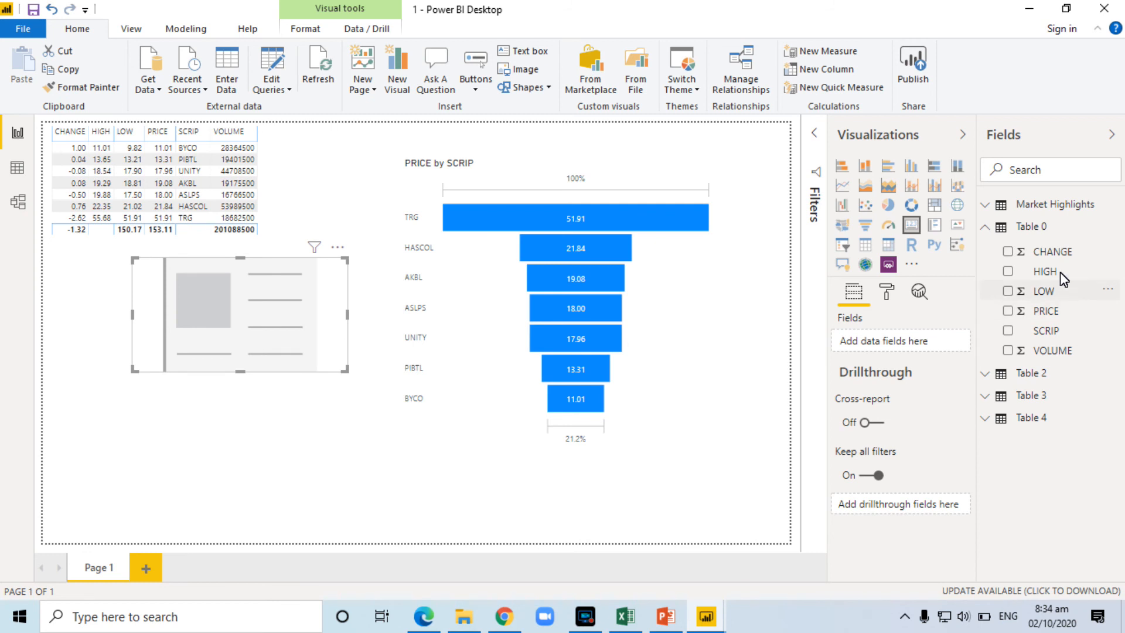
click(1008, 330)
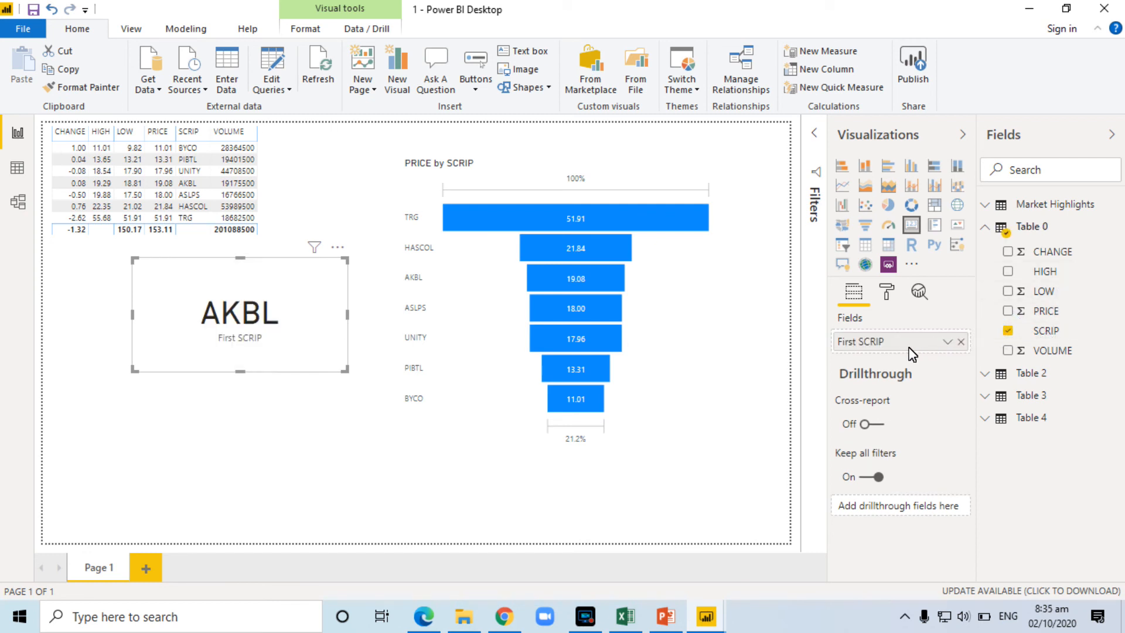
Step: Summarize the card's SCRIP field by Count and move the card further down, away from the table
click(948, 342)
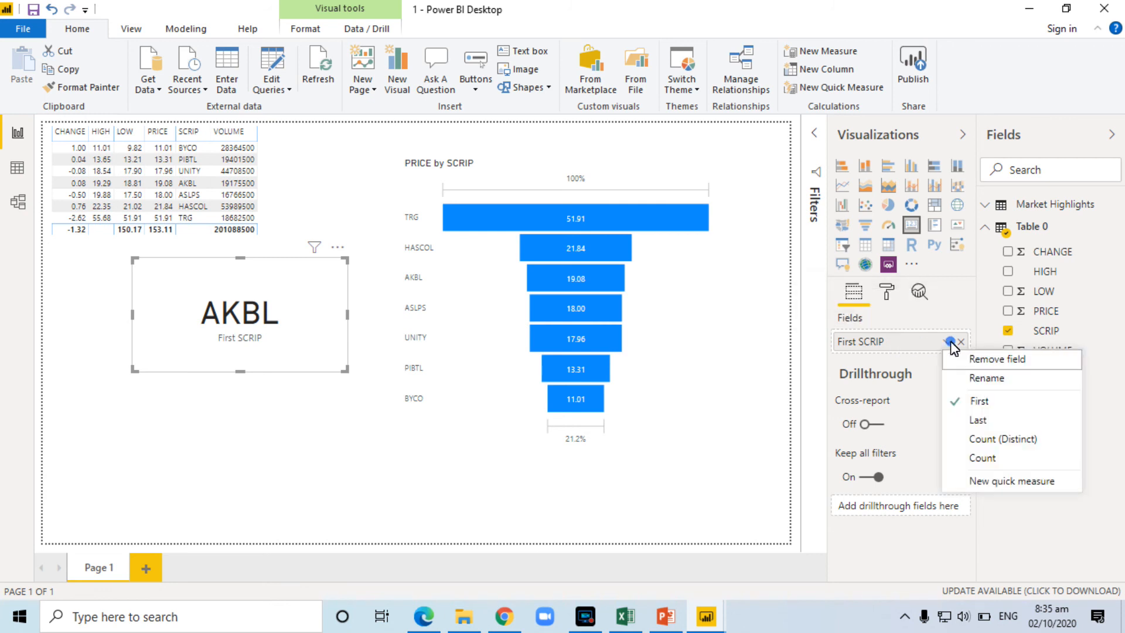
click(995, 462)
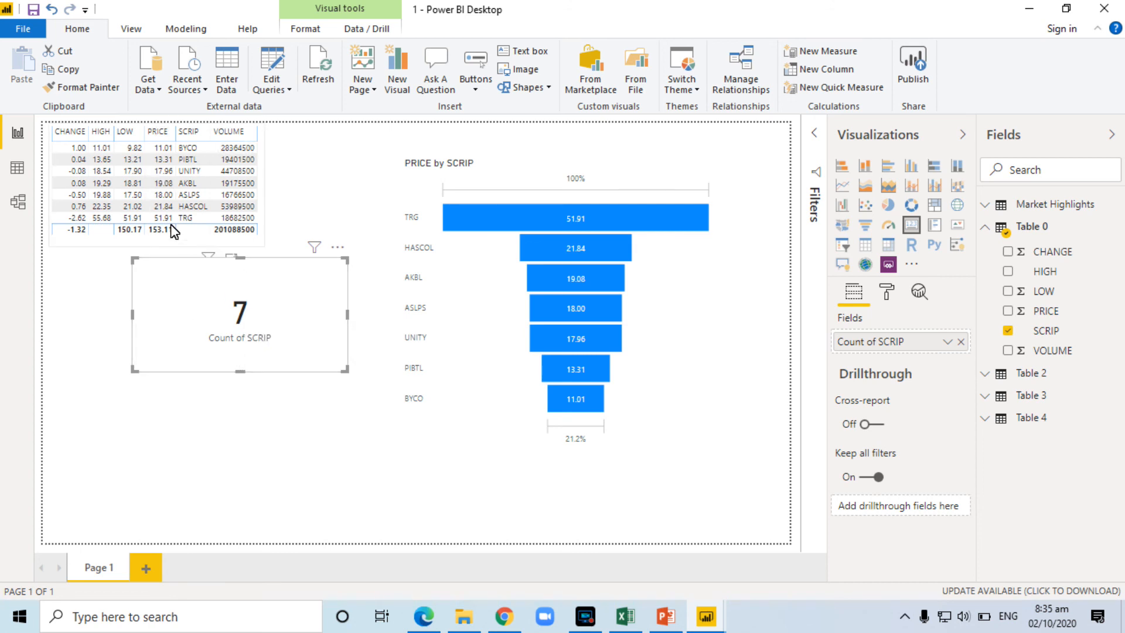
drag(279, 277, 249, 352)
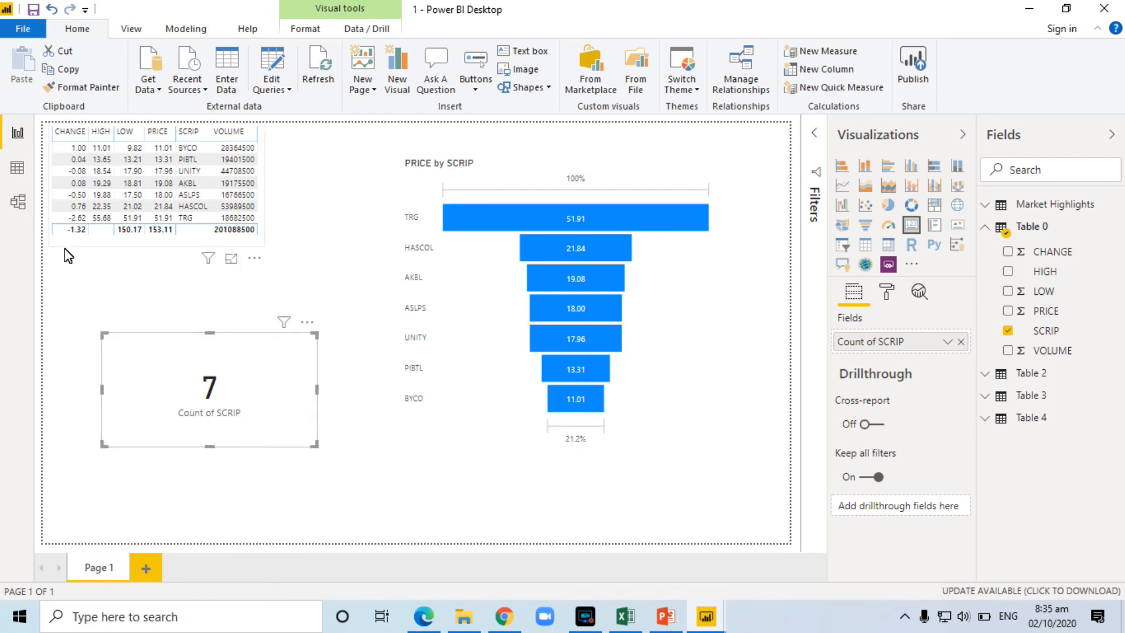